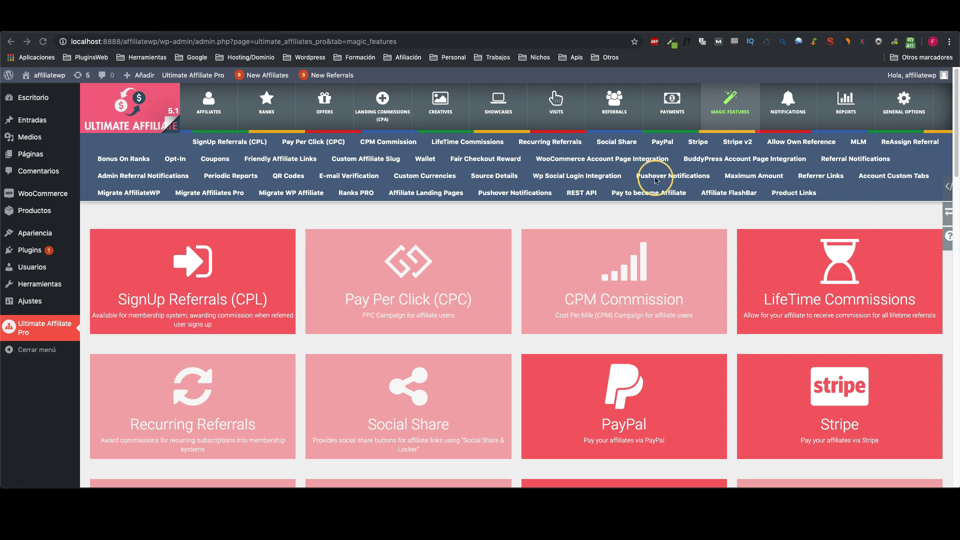
Step: Review the PayPal payout sandbox and live credential fields, then follow the developer applications link
{"action": "left_click", "coordinate": [661, 142]}
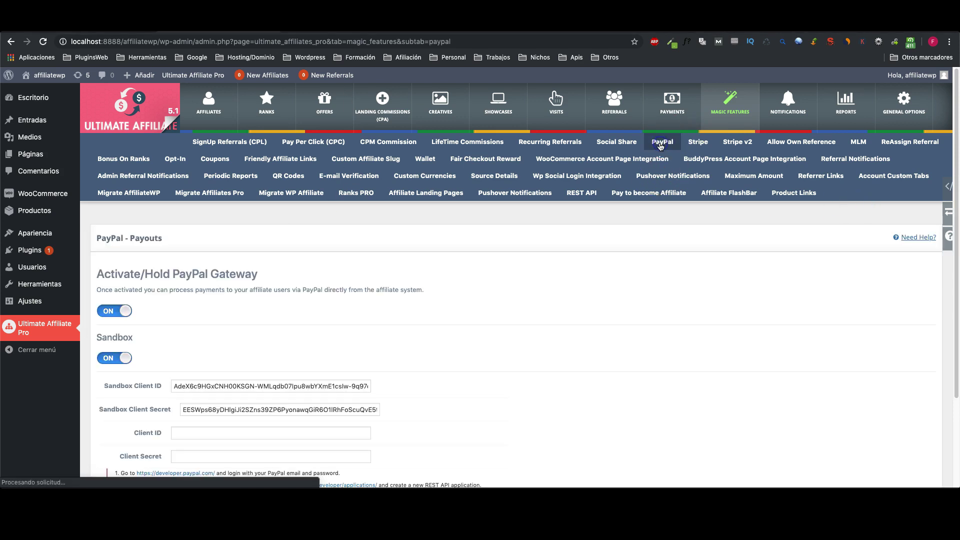
{"action": "scroll", "coordinate": [612, 152], "scroll_direction": "down", "scroll_amount": 3}
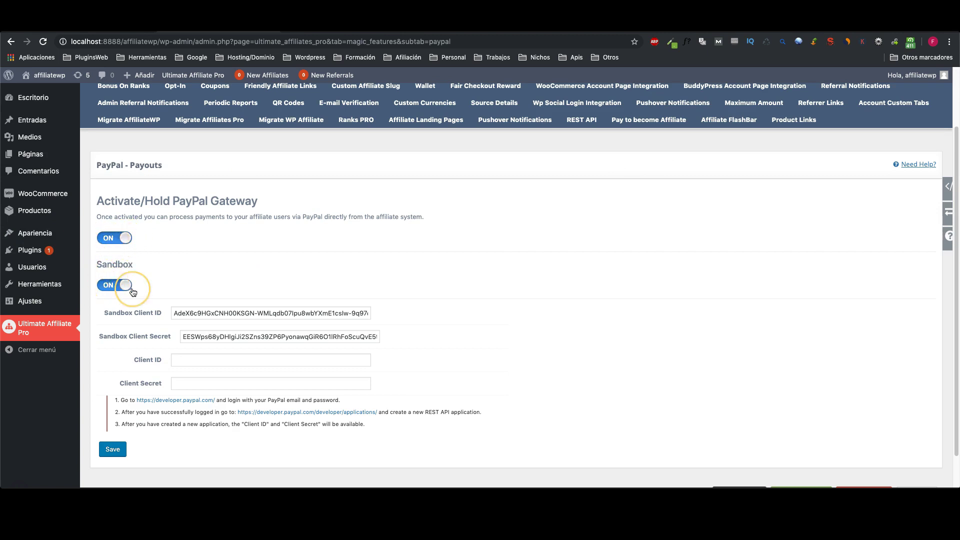
{"action": "scroll", "coordinate": [160, 330], "scroll_direction": "down", "scroll_amount": 1}
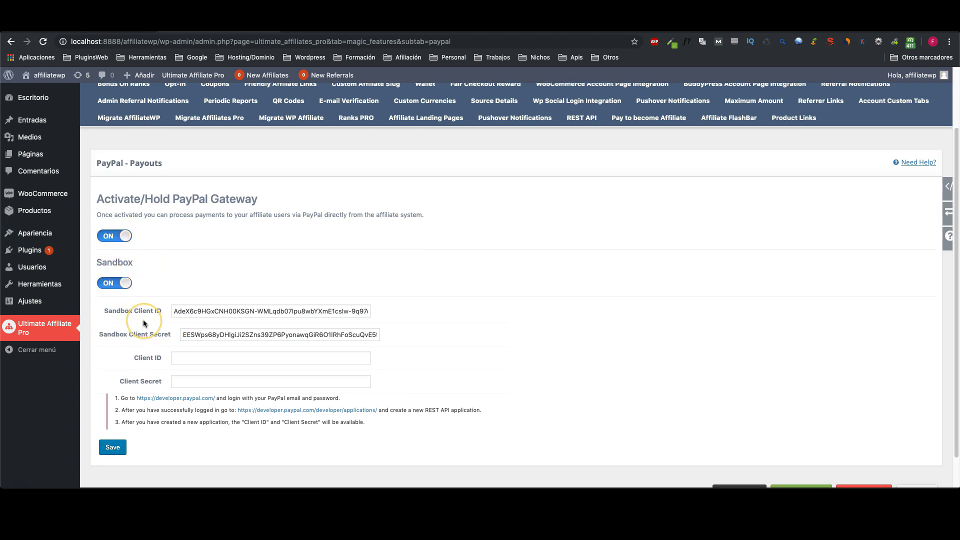
{"action": "left_click", "coordinate": [198, 312]}
{"action": "left_click", "coordinate": [194, 337]}
{"action": "left_click", "coordinate": [183, 358]}
{"action": "left_click", "coordinate": [185, 380]}
{"action": "left_click", "coordinate": [187, 310]}
{"action": "left_click", "coordinate": [192, 334]}
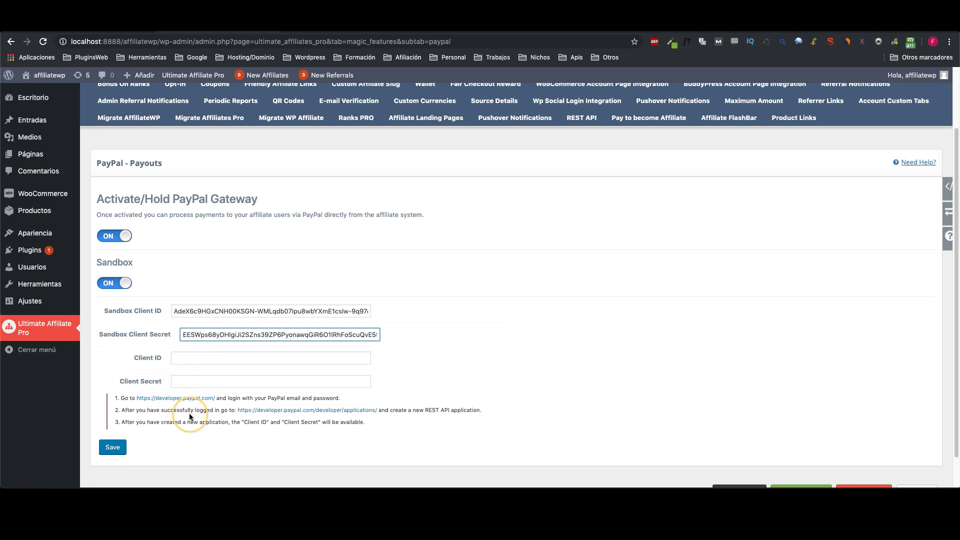
{"action": "left_click", "coordinate": [308, 410]}
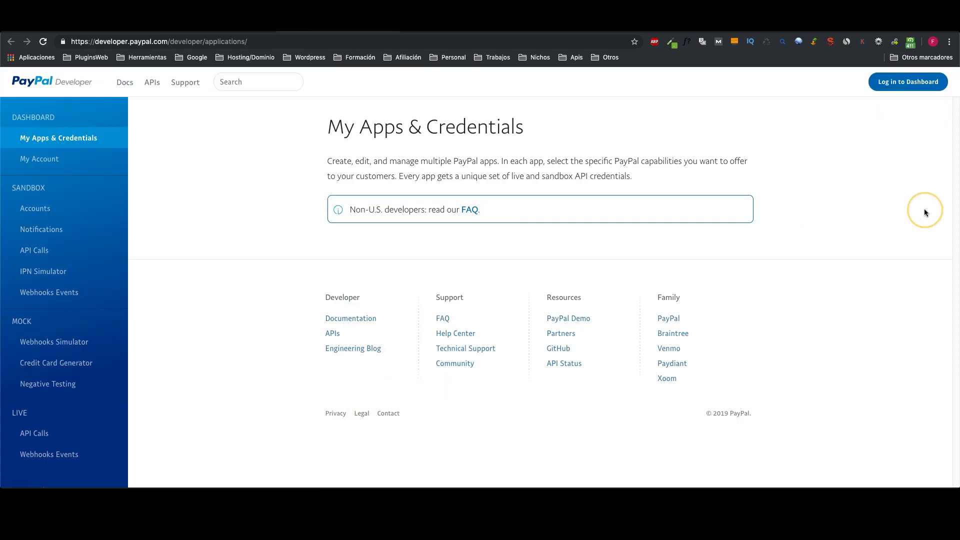
Step: Sign in to PayPal Developer, delete the REST app 'uap', and start a new app
{"action": "left_click", "coordinate": [901, 83]}
{"action": "left_click", "coordinate": [471, 251]}
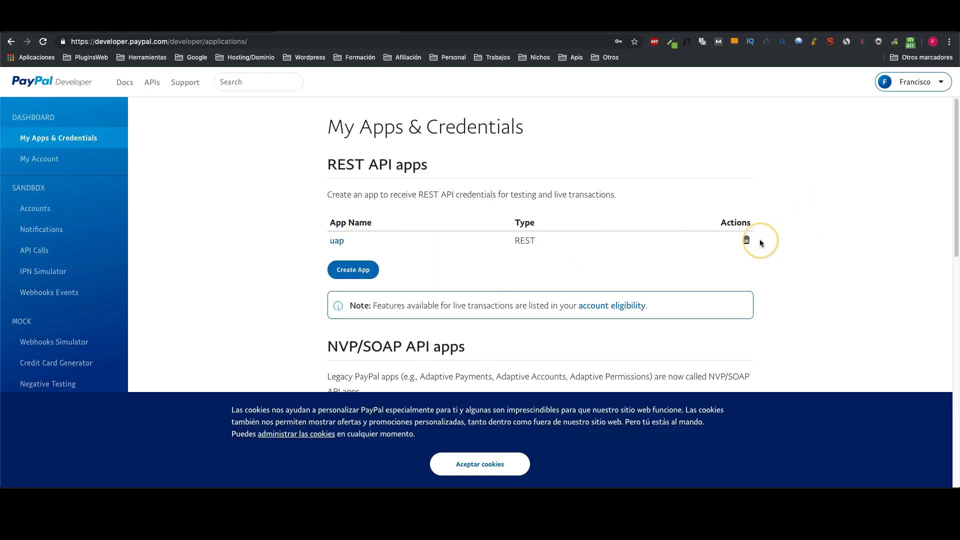
{"action": "left_click", "coordinate": [746, 240]}
{"action": "type", "text": "uap"}
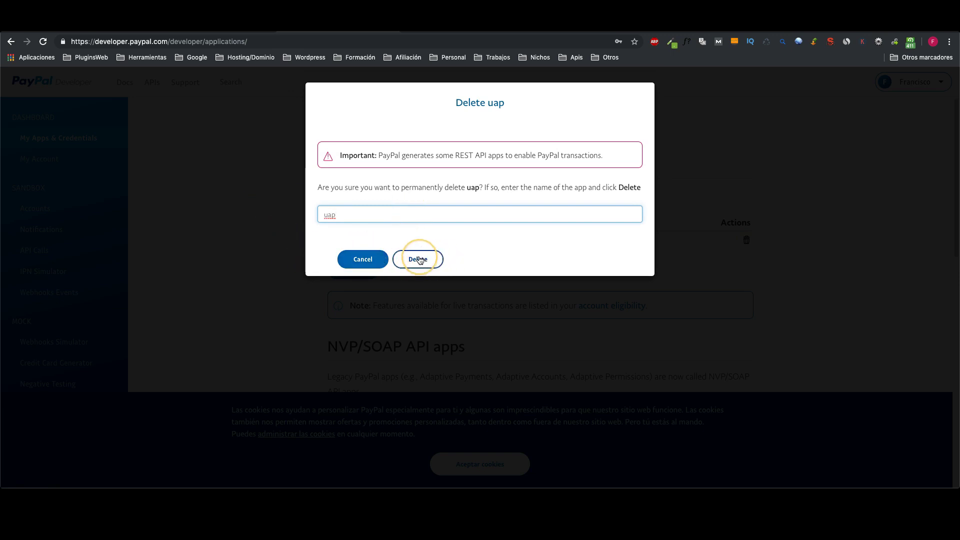
{"action": "left_click", "coordinate": [419, 260]}
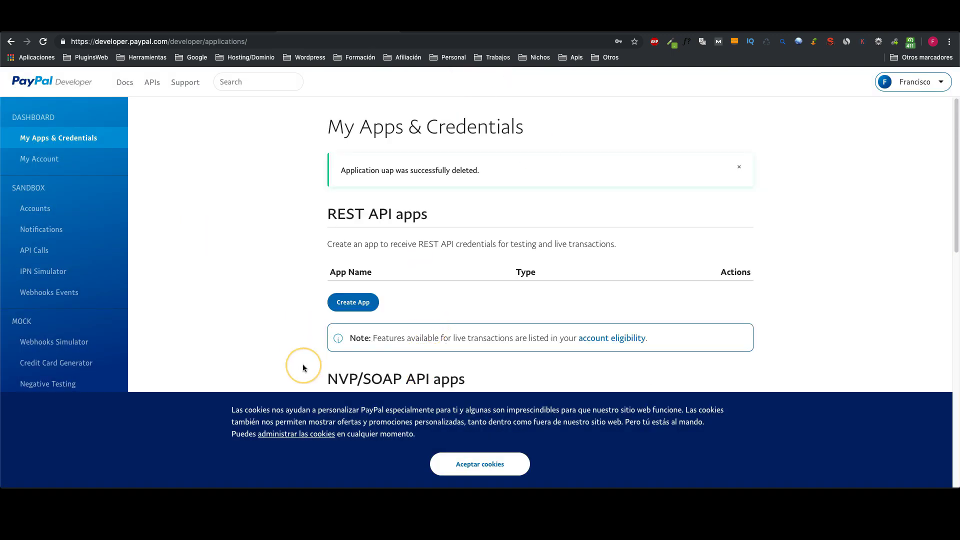
{"action": "left_click", "coordinate": [346, 301]}
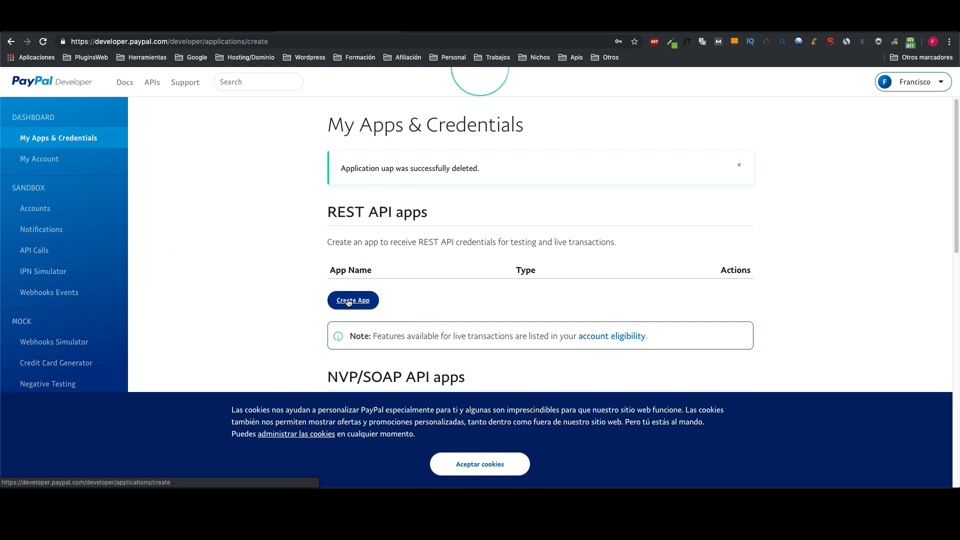
Step: Create the REST app 'ultimate affiliate pro' under the Sandbox Business Account
{"action": "left_click", "coordinate": [354, 255]}
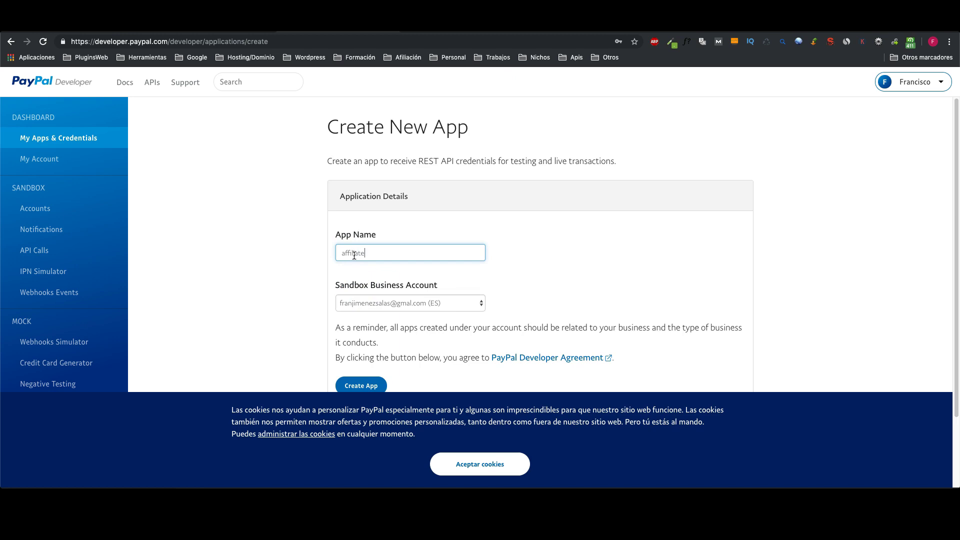
{"action": "left_click", "coordinate": [339, 253]}
{"action": "left_click", "coordinate": [655, 256]}
{"action": "left_click", "coordinate": [395, 301]}
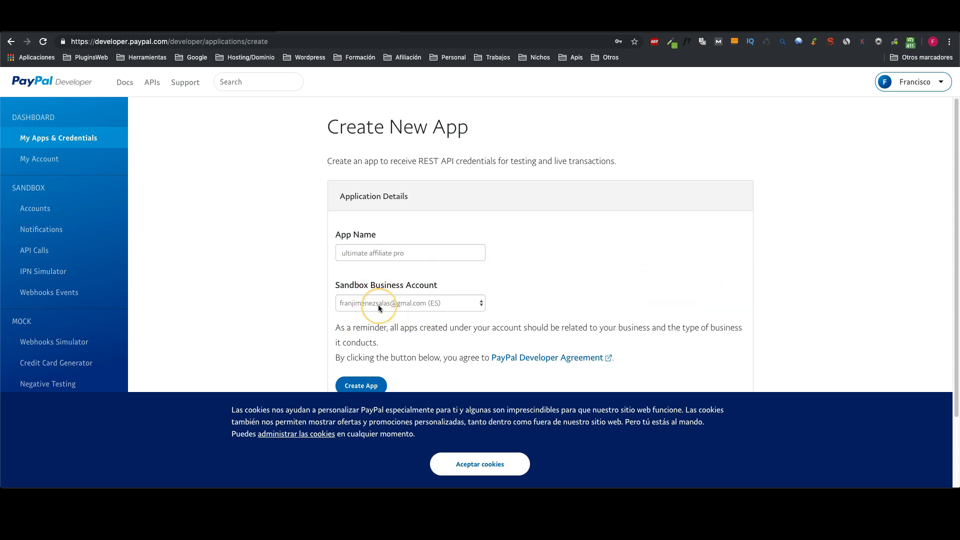
{"action": "scroll", "coordinate": [390, 313], "scroll_direction": "down", "scroll_amount": 1}
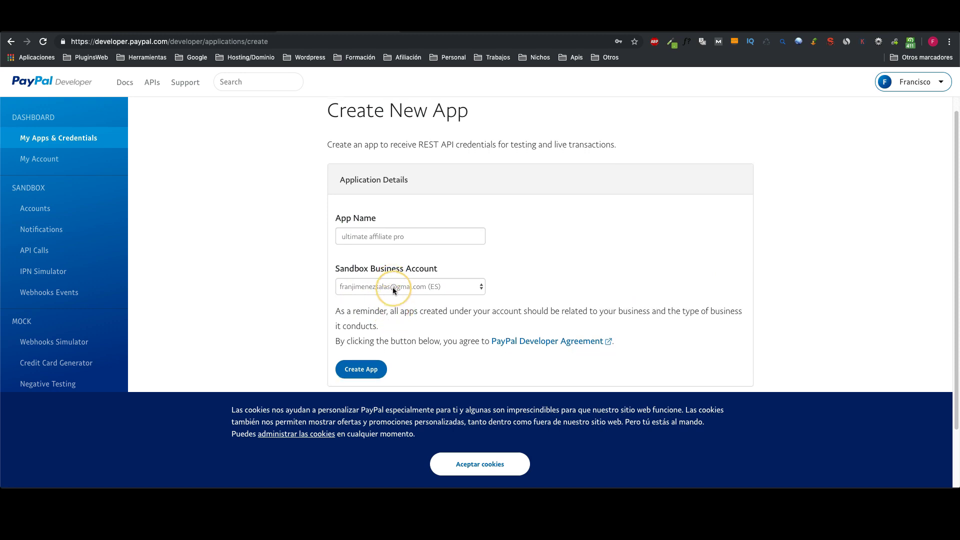
{"action": "scroll", "coordinate": [403, 289], "scroll_direction": "down", "scroll_amount": 2}
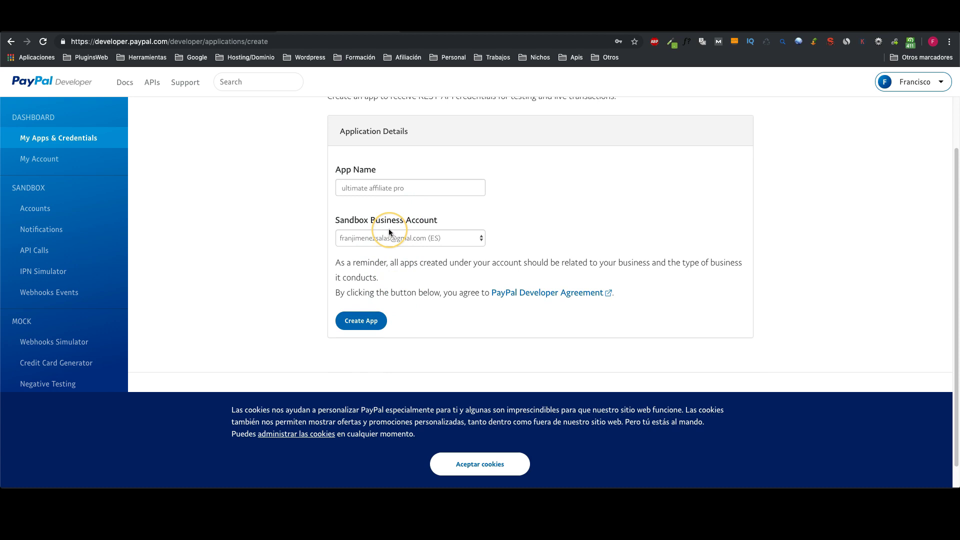
{"action": "left_click", "coordinate": [363, 321]}
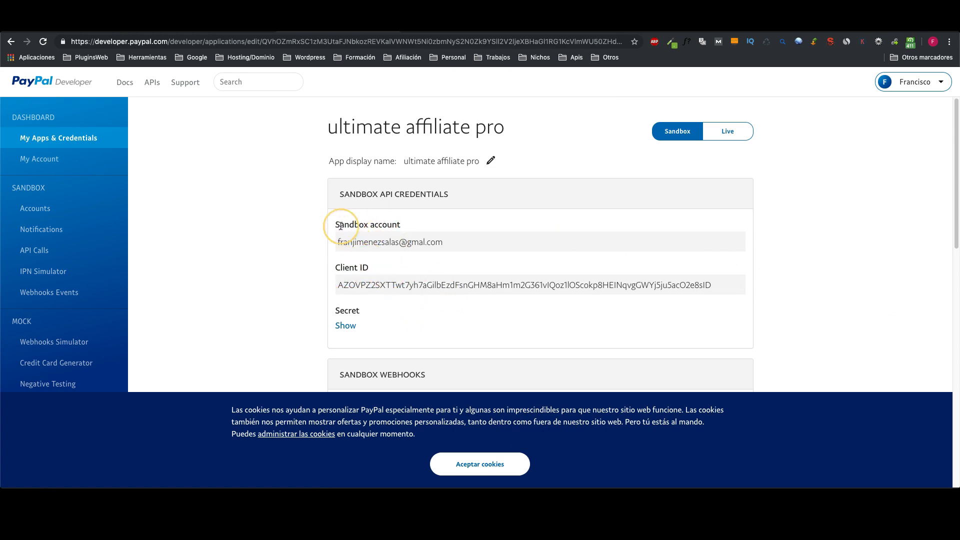
Step: Copy the new app's sandbox Client ID into the Sandbox Client ID field in Ultimate Affiliate Pro
{"action": "double_click", "coordinate": [414, 283]}
{"action": "right_click", "coordinate": [414, 282]}
{"action": "left_click", "coordinate": [442, 303]}
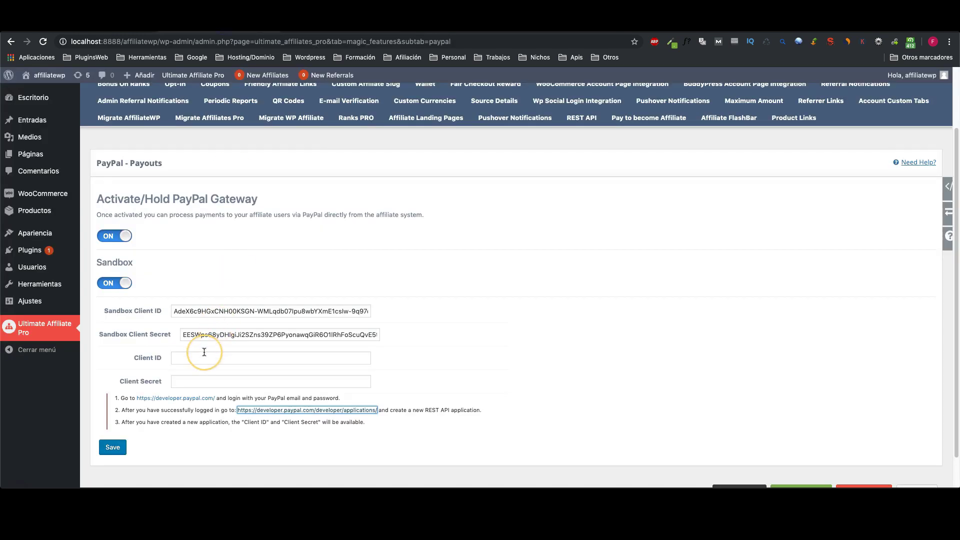
{"action": "triple_click", "coordinate": [203, 310]}
{"action": "right_click", "coordinate": [205, 311]}
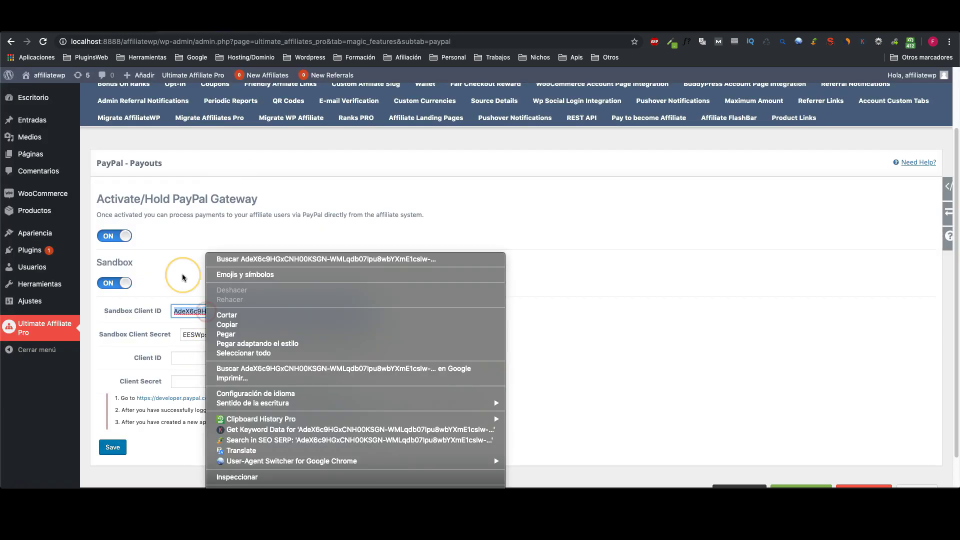
{"action": "left_click", "coordinate": [183, 278]}
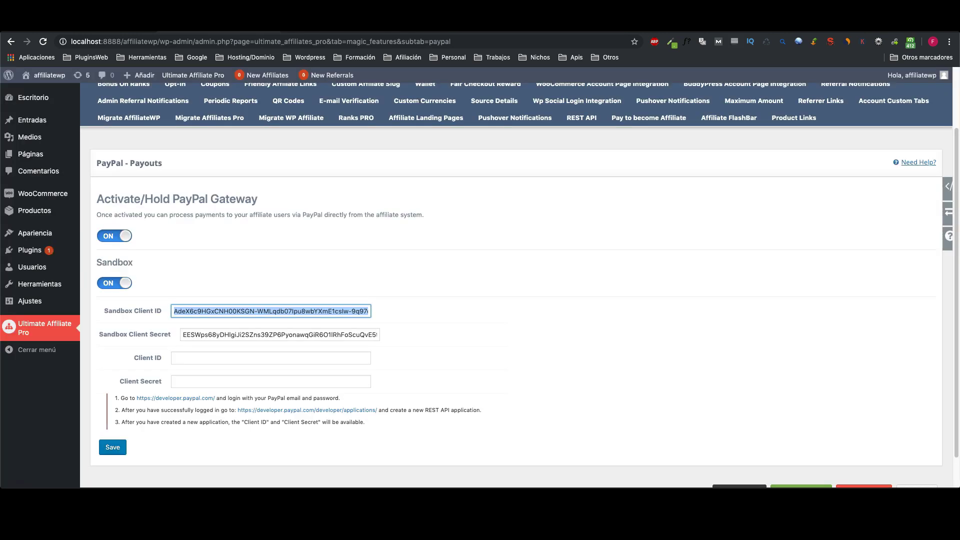
{"action": "right_click", "coordinate": [202, 311]}
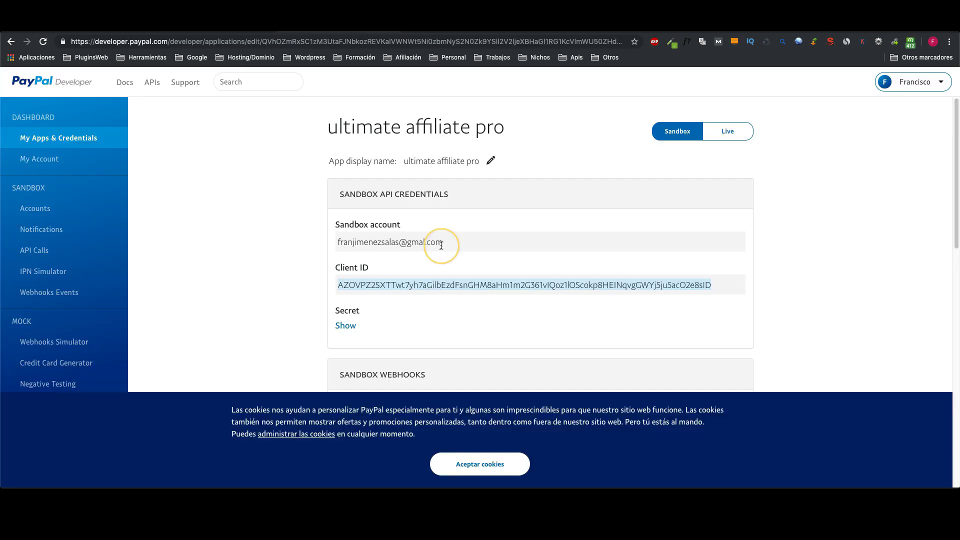
Step: Reveal the app's sandbox secret, paste it into Sandbox Client Secret, and save the PayPal settings
{"action": "left_click", "coordinate": [346, 325]}
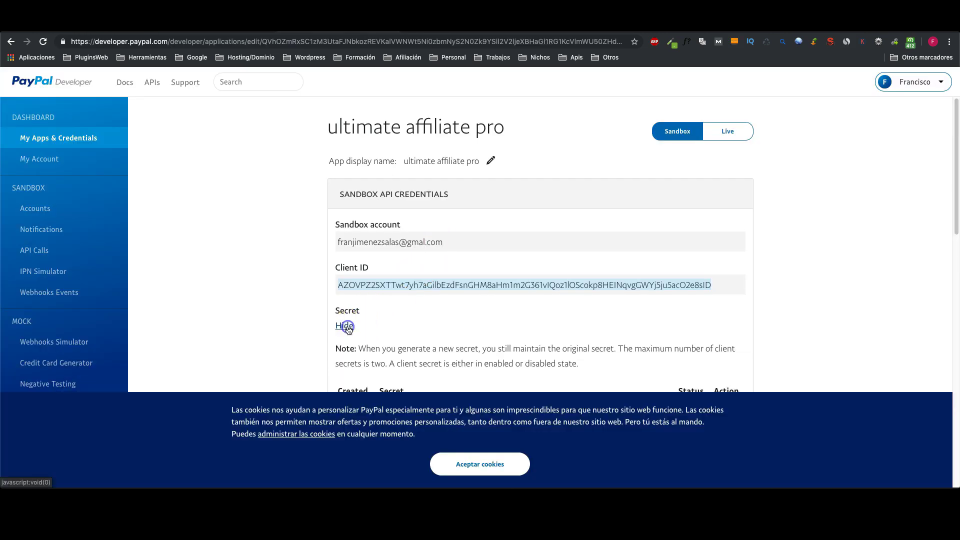
{"action": "scroll", "coordinate": [410, 327], "scroll_direction": "down", "scroll_amount": 3}
{"action": "left_click_drag", "start_coordinate": [386, 210], "coordinate": [392, 231]}
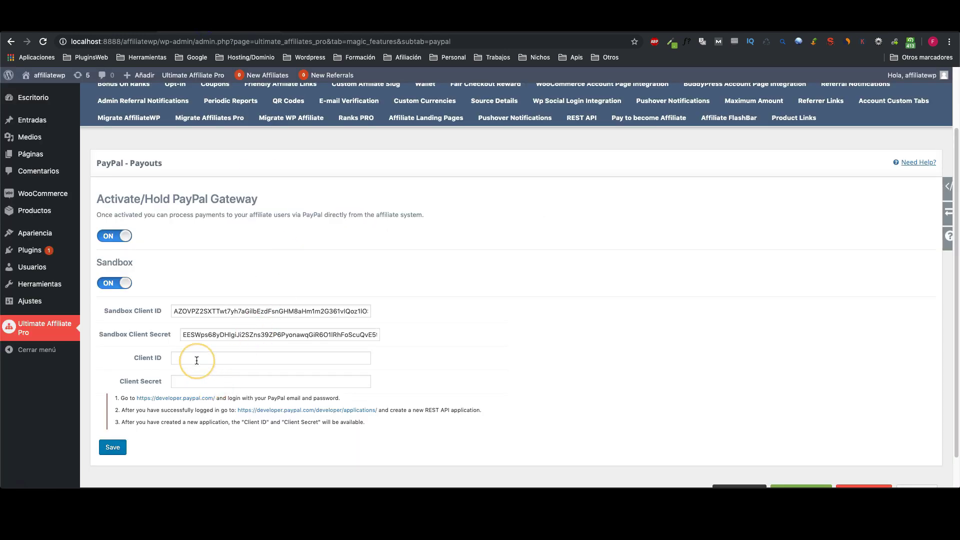
{"action": "left_click", "coordinate": [207, 334]}
{"action": "double_click", "coordinate": [206, 335]}
{"action": "right_click", "coordinate": [208, 335]}
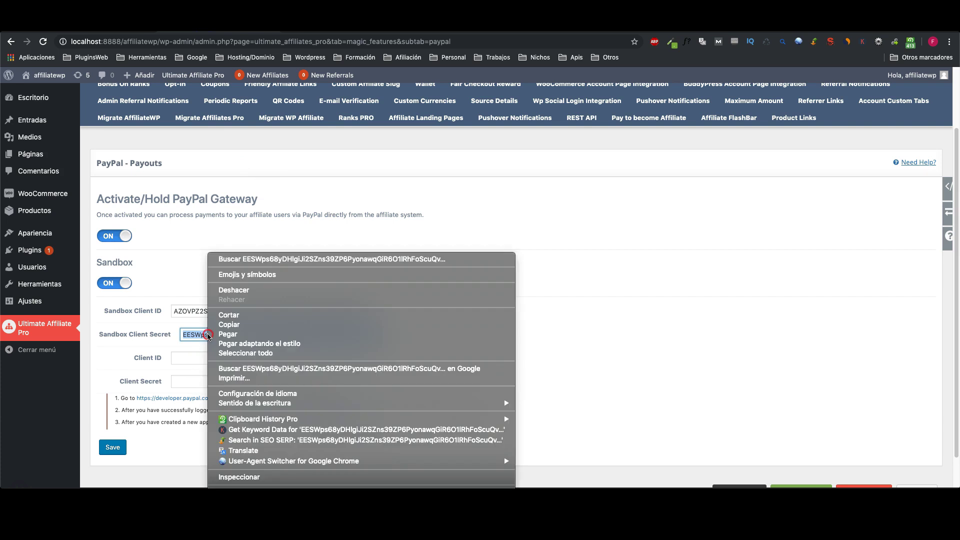
{"action": "left_click", "coordinate": [239, 334]}
{"action": "left_click", "coordinate": [113, 447]}
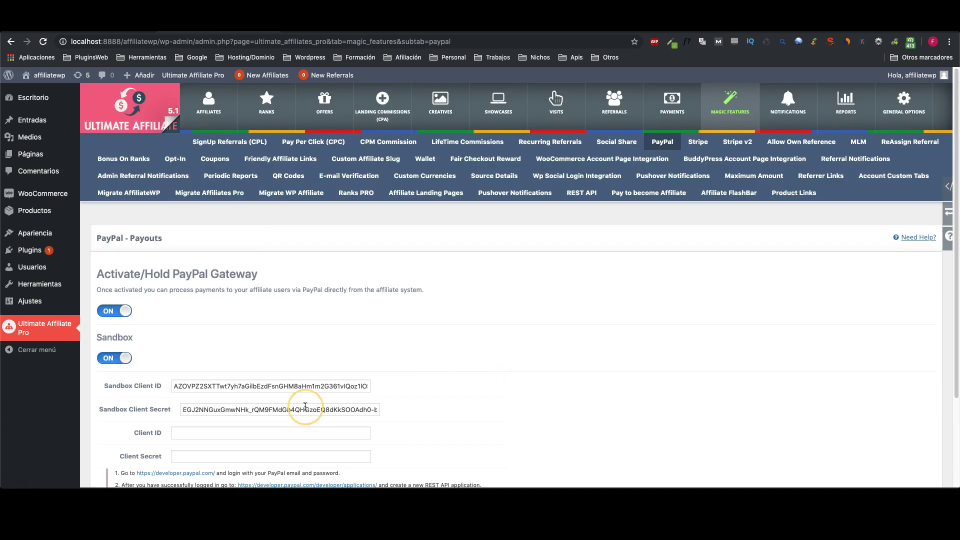
{"action": "scroll", "coordinate": [343, 333], "scroll_direction": "down", "scroll_amount": 2}
{"action": "scroll", "coordinate": [339, 337], "scroll_direction": "down", "scroll_amount": 1}
{"action": "scroll", "coordinate": [339, 338], "scroll_direction": "up", "scroll_amount": 3}
Step: In the Stripe payout settings, follow the stripe.com link from setup instruction 1
{"action": "left_click", "coordinate": [698, 141]}
{"action": "scroll", "coordinate": [649, 229], "scroll_direction": "down", "scroll_amount": 4}
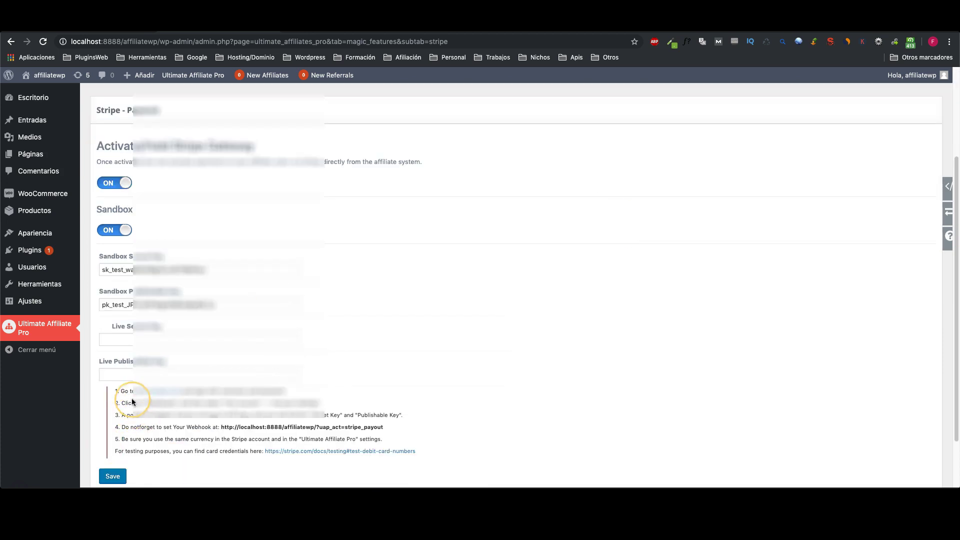
{"action": "left_click", "coordinate": [166, 393]}
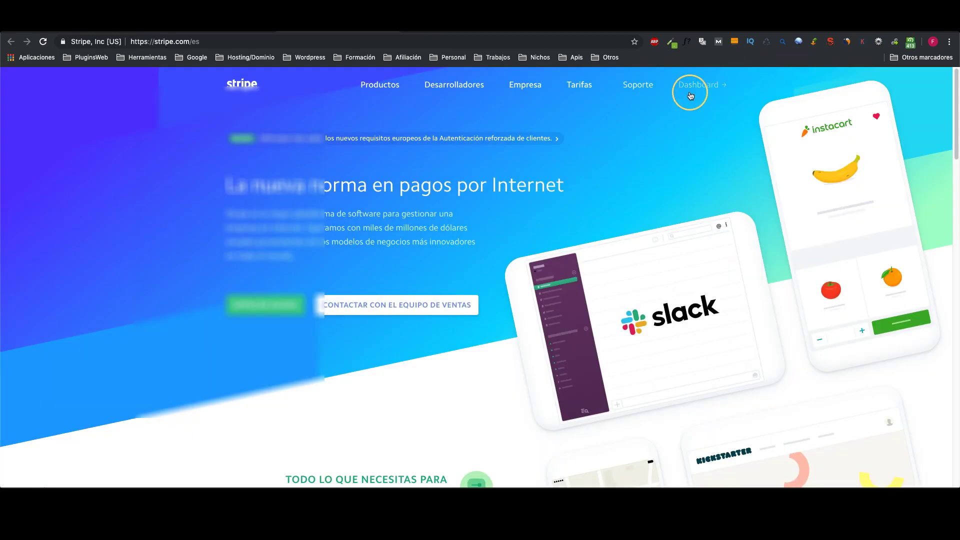
Step: Look up the test API keys under Desarrolladores > Claves de API, then return to WordPress
{"action": "left_click", "coordinate": [694, 84]}
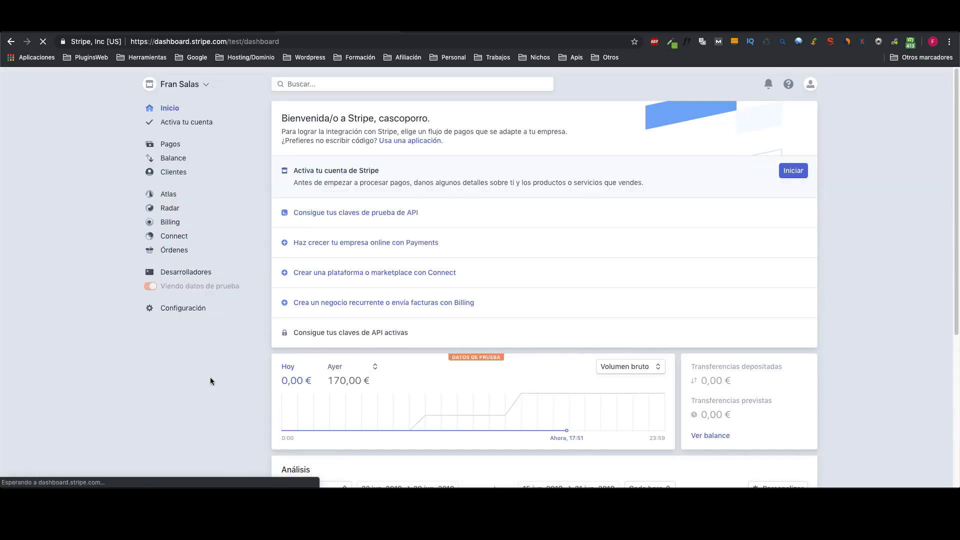
{"action": "left_click", "coordinate": [169, 272]}
{"action": "left_click", "coordinate": [184, 286]}
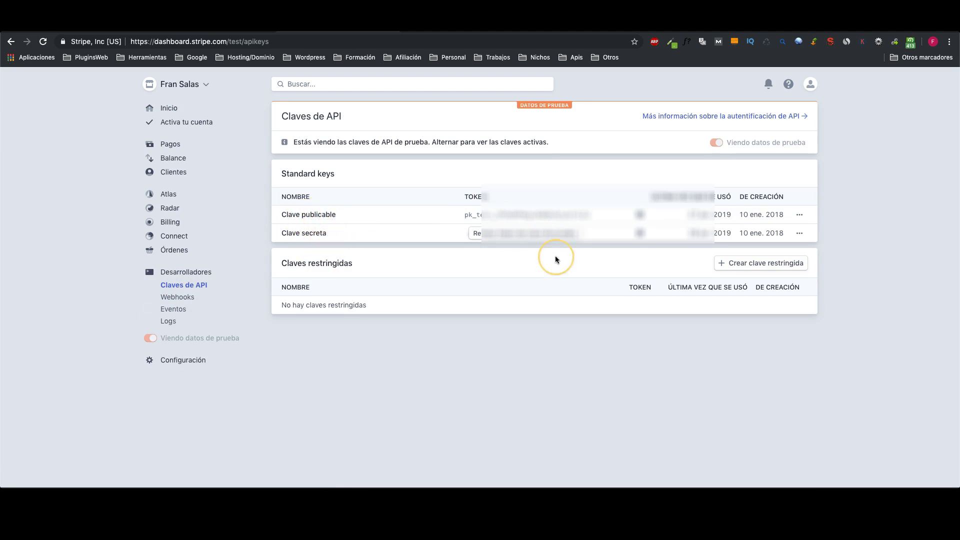
{"action": "left_click", "coordinate": [407, 45]}
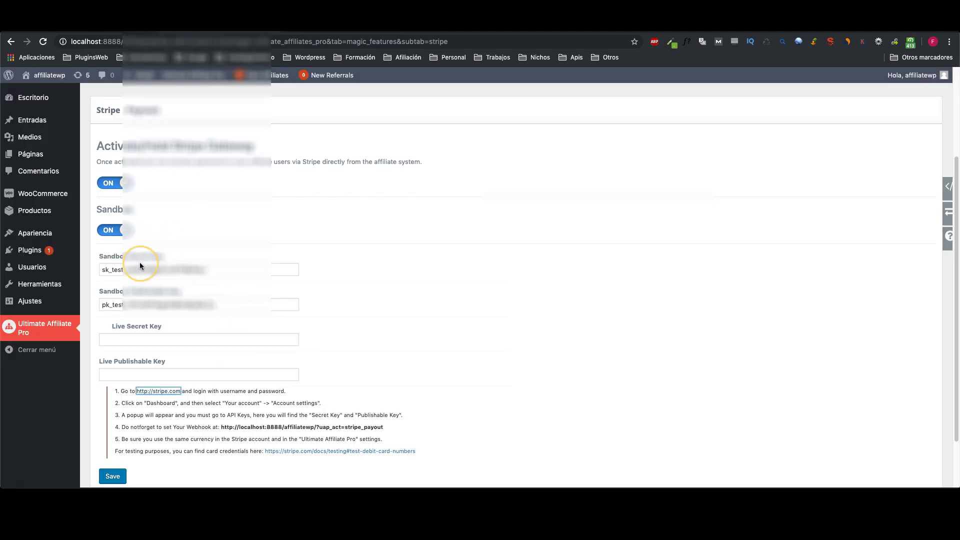
Step: Review the Stripe Live and Sandbox Secret and Publishable Key fields
{"action": "left_click", "coordinate": [149, 341]}
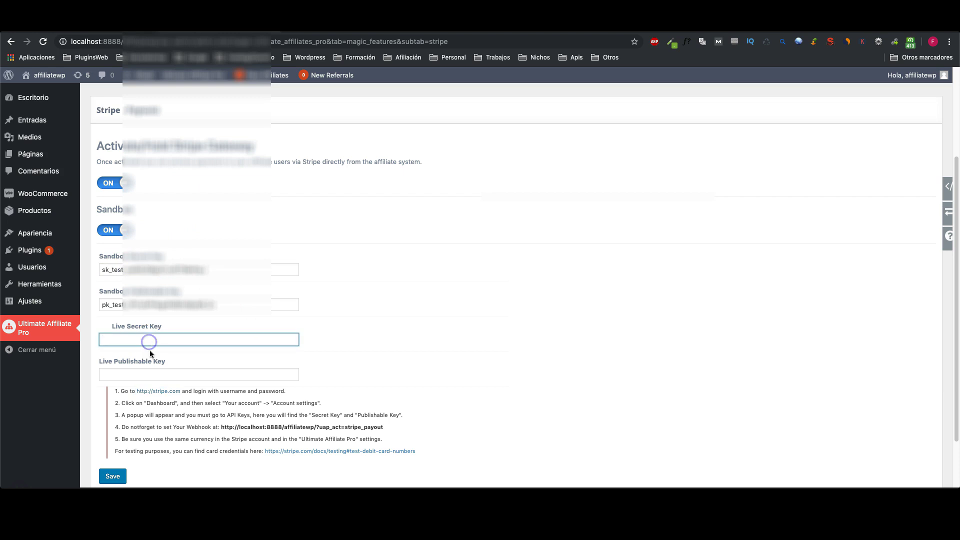
{"action": "left_click", "coordinate": [147, 373]}
{"action": "left_click", "coordinate": [128, 268]}
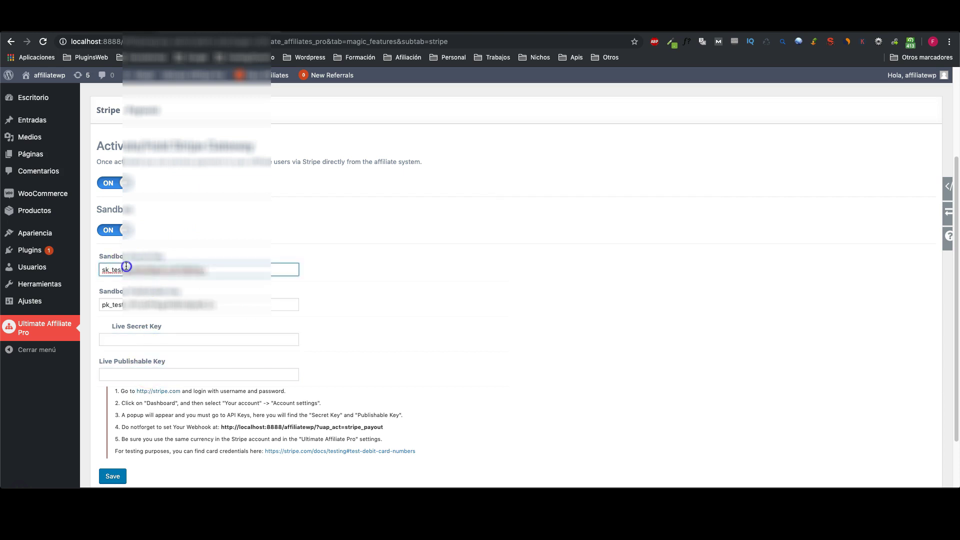
{"action": "left_click", "coordinate": [123, 302]}
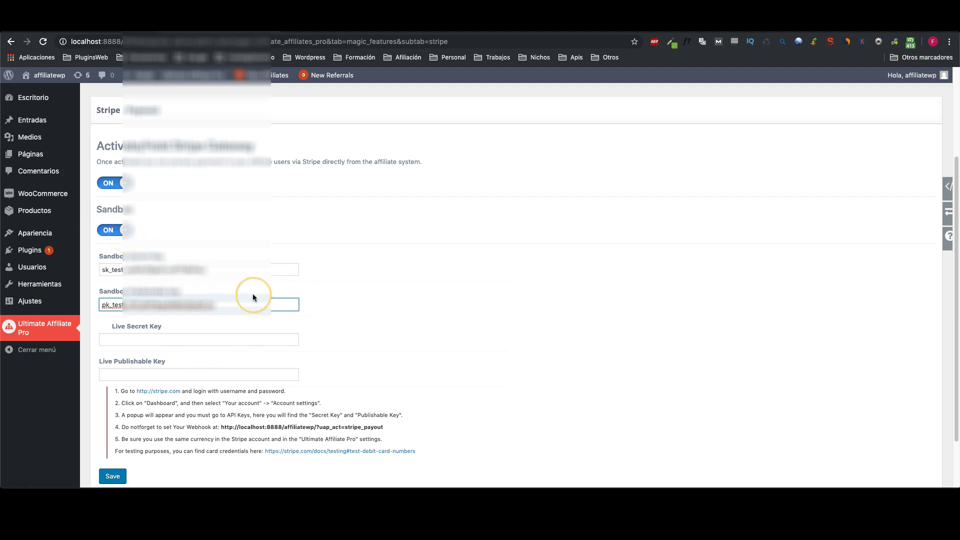
{"action": "scroll", "coordinate": [252, 296], "scroll_direction": "down", "scroll_amount": 1}
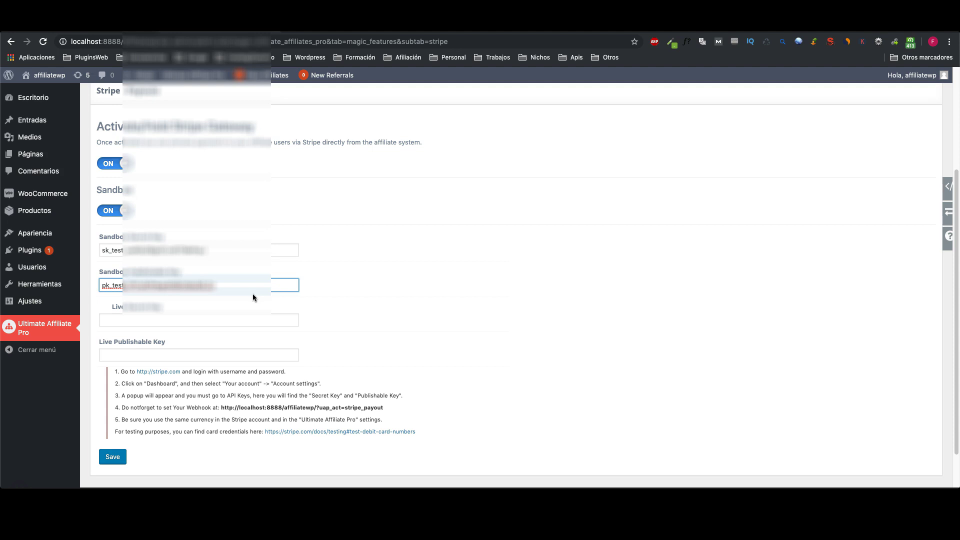
Step: Select the payout webhook URL in the setup notes and switch to the Stripe dashboard
{"action": "left_click", "coordinate": [204, 413]}
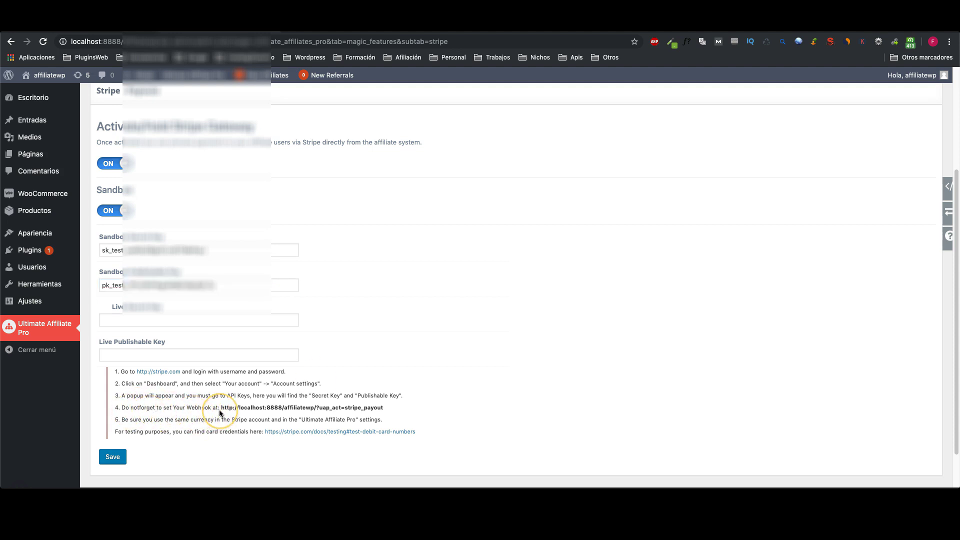
{"action": "left_click_drag", "start_coordinate": [222, 407], "coordinate": [380, 410]}
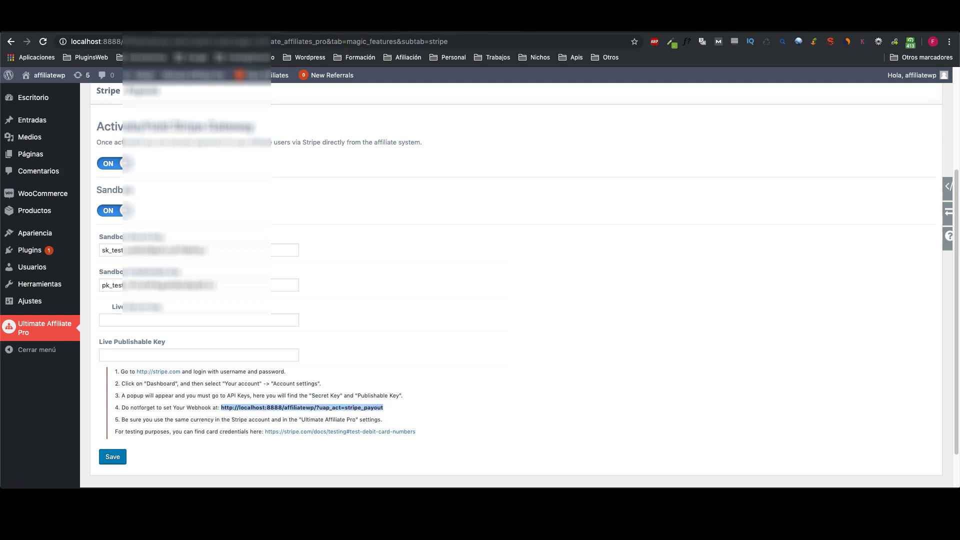
{"action": "key", "text": "ctrl+Tab"}
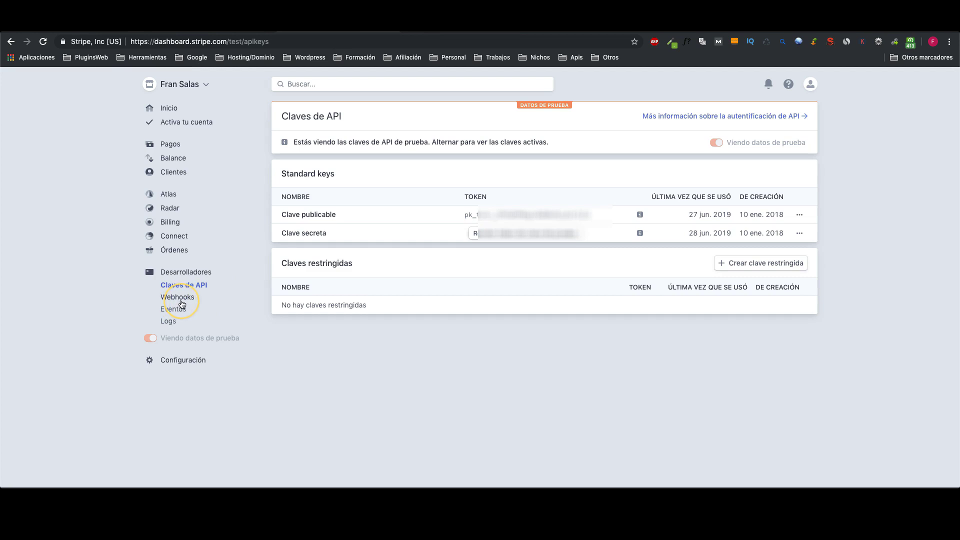
Step: Add a Stripe webhook endpoint using the pasted localhost payout webhook URL
{"action": "left_click", "coordinate": [177, 298]}
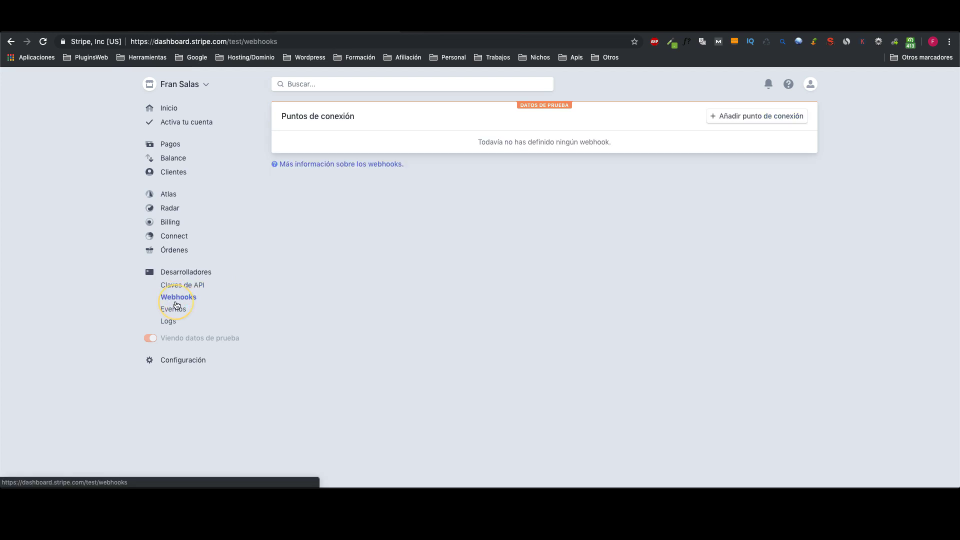
{"action": "left_click", "coordinate": [756, 115]}
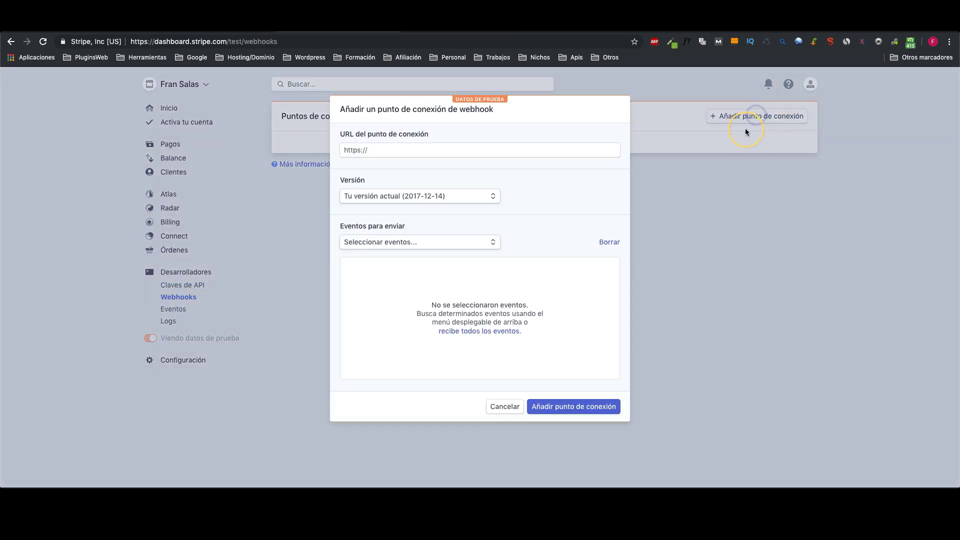
{"action": "right_click", "coordinate": [353, 149]}
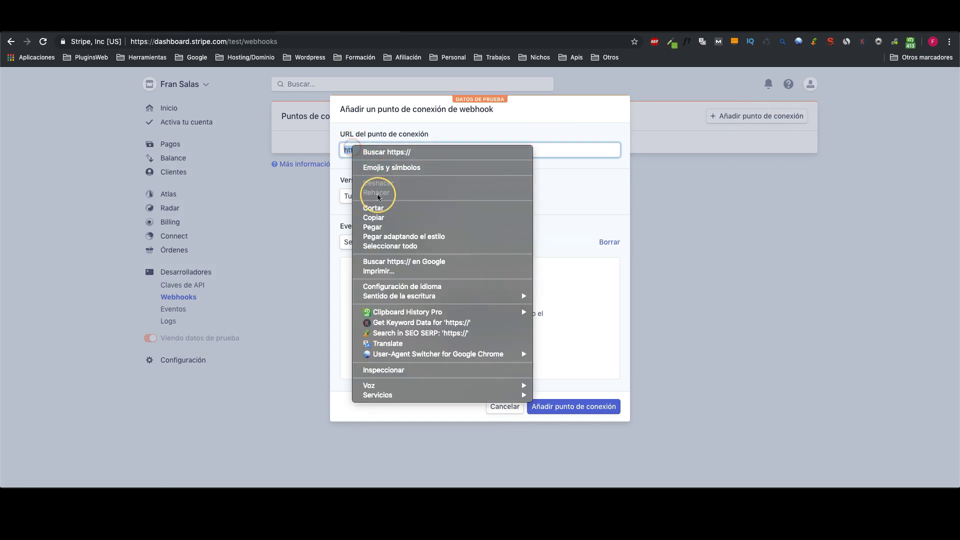
{"action": "left_click", "coordinate": [376, 227]}
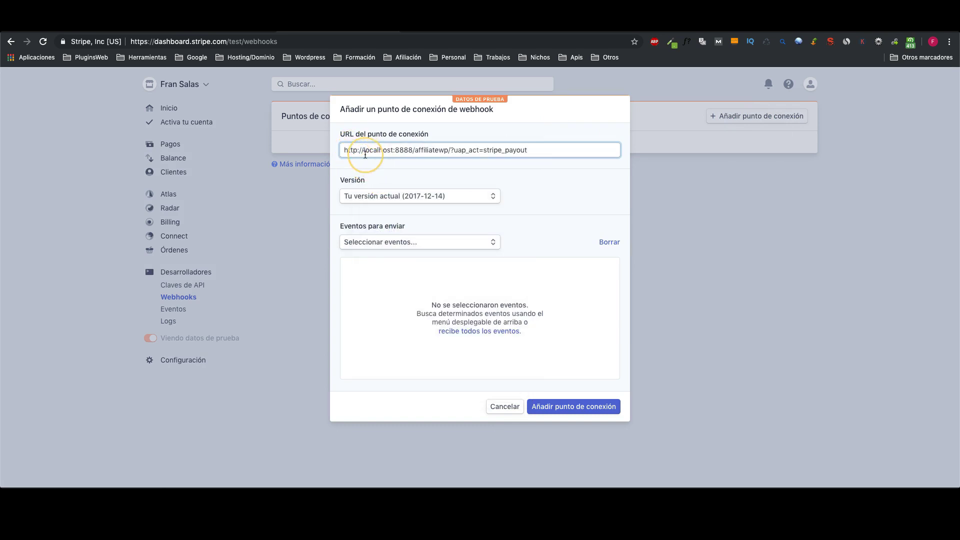
{"action": "left_click", "coordinate": [539, 166]}
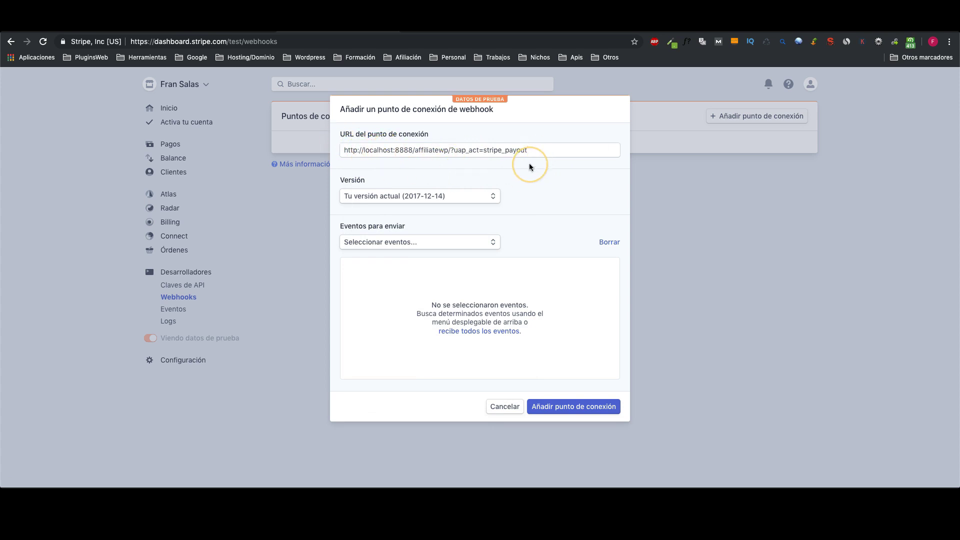
{"action": "left_click", "coordinate": [565, 407]}
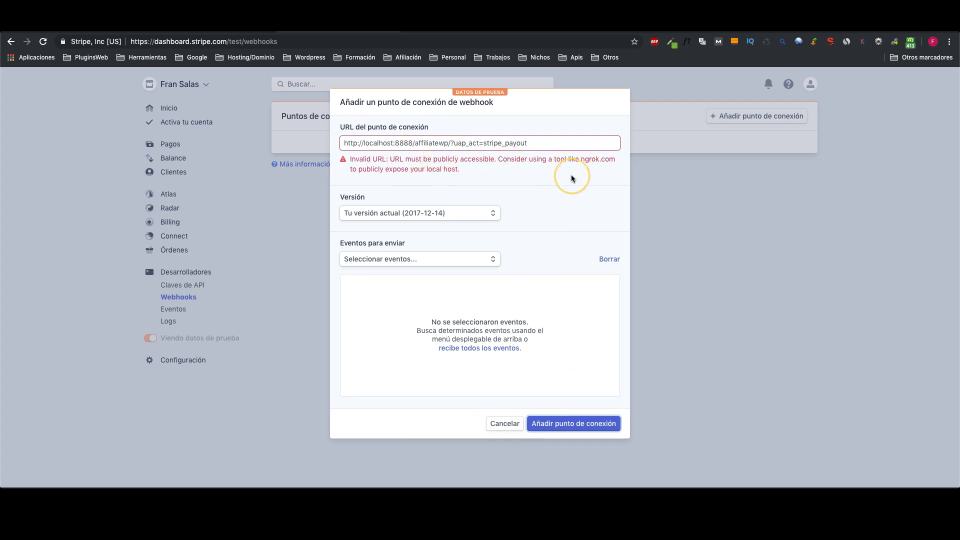
Step: Read the Invalid URL error about localhost and ngrok, then close the add-endpoint form
{"action": "left_click_drag", "start_coordinate": [581, 159], "coordinate": [625, 163]}
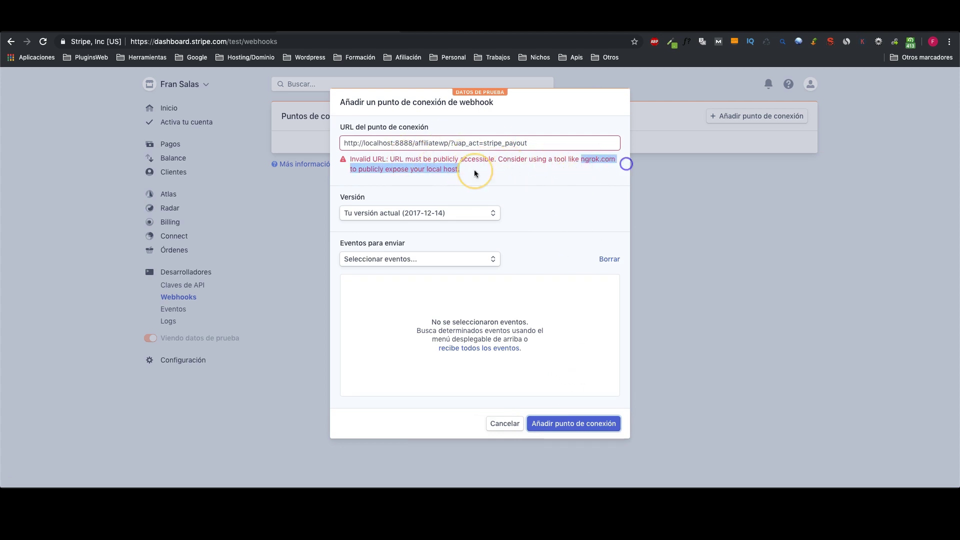
{"action": "left_click_drag", "start_coordinate": [425, 169], "coordinate": [461, 171]}
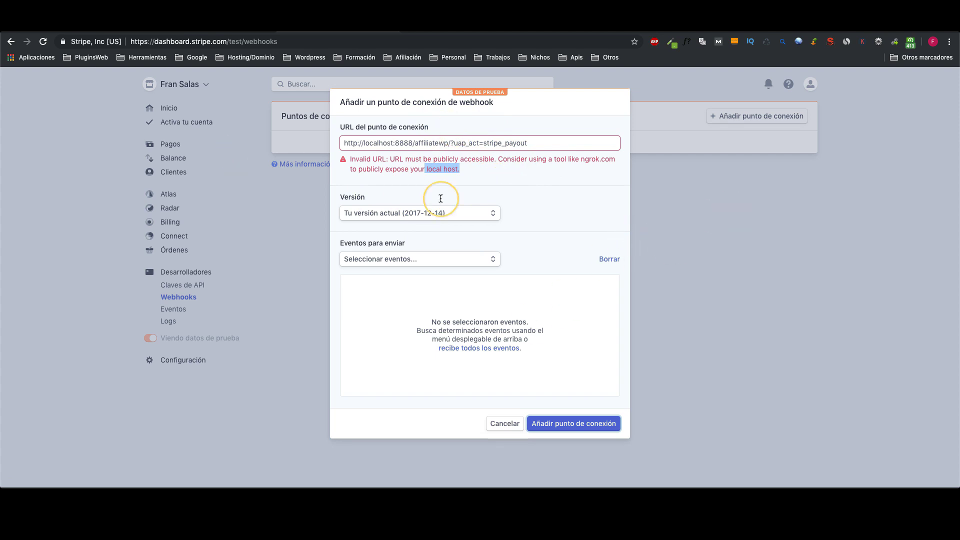
{"action": "left_click", "coordinate": [702, 278]}
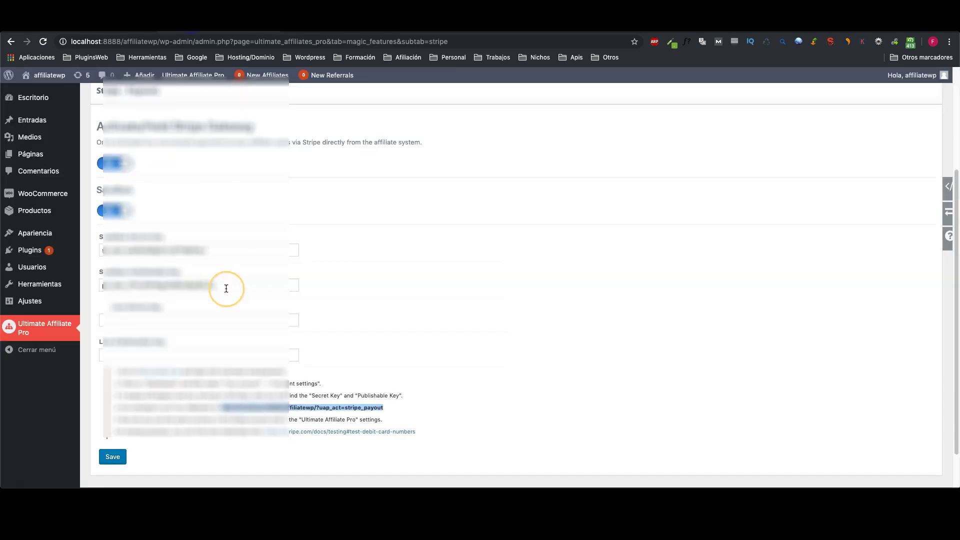
Step: Save the Stripe settings, review affiliates' Bank Transfer or Stripe payout methods, then open Affiliate Login
{"action": "left_click", "coordinate": [113, 457]}
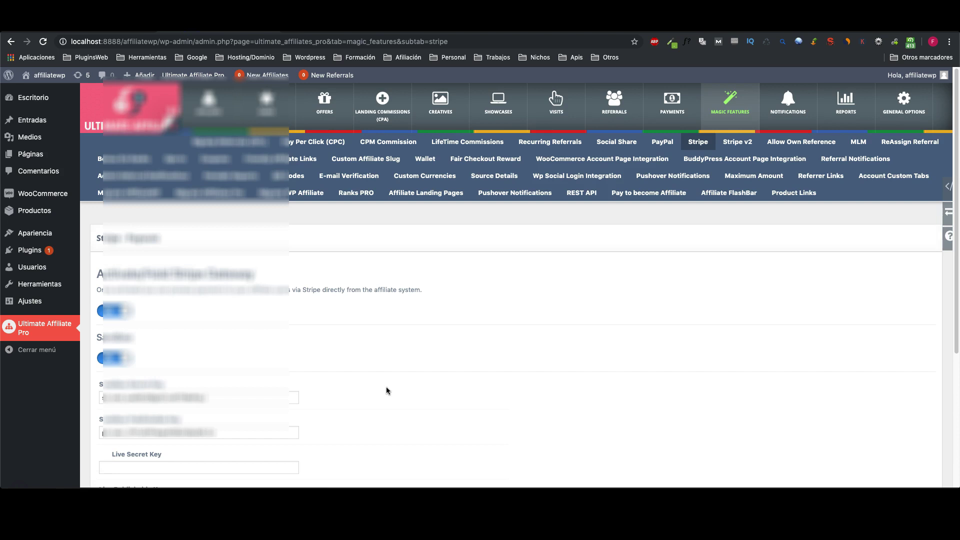
{"action": "left_click", "coordinate": [208, 107]}
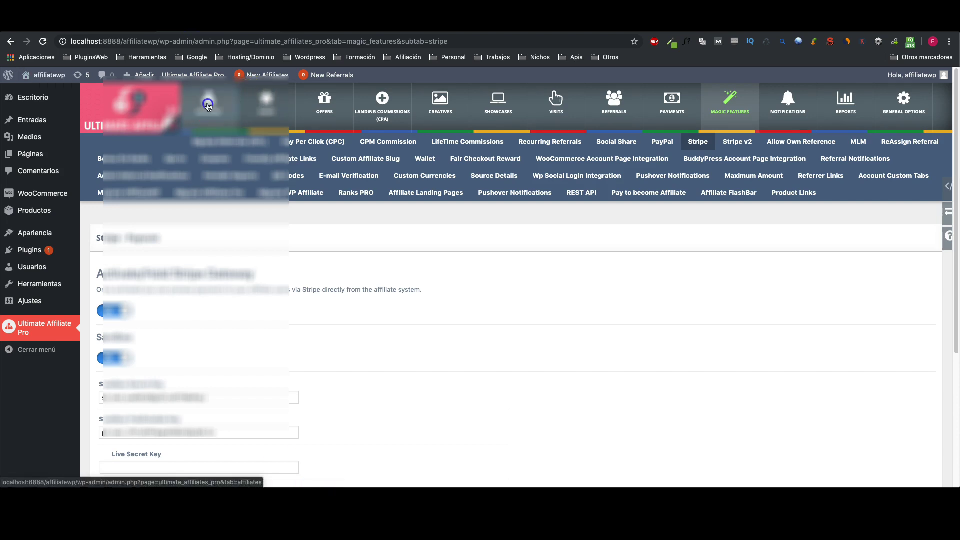
{"action": "scroll", "coordinate": [221, 140], "scroll_direction": "down", "scroll_amount": 5}
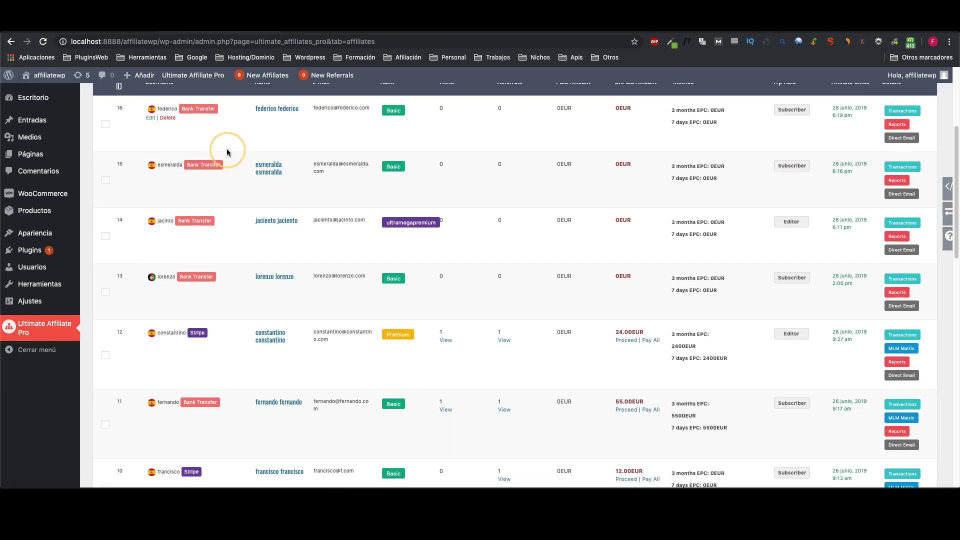
{"action": "scroll", "coordinate": [199, 392], "scroll_direction": "down", "scroll_amount": 5}
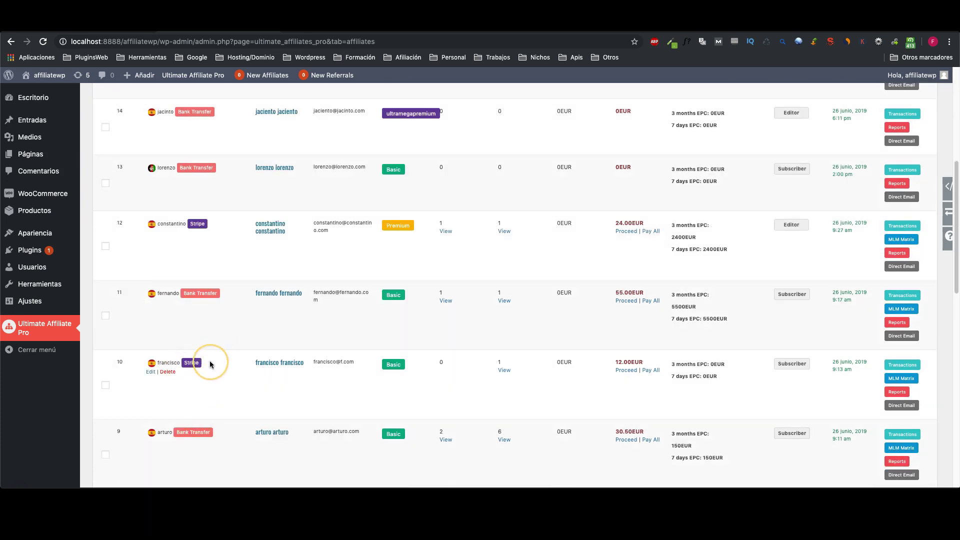
{"action": "scroll", "coordinate": [217, 363], "scroll_direction": "down", "scroll_amount": 5}
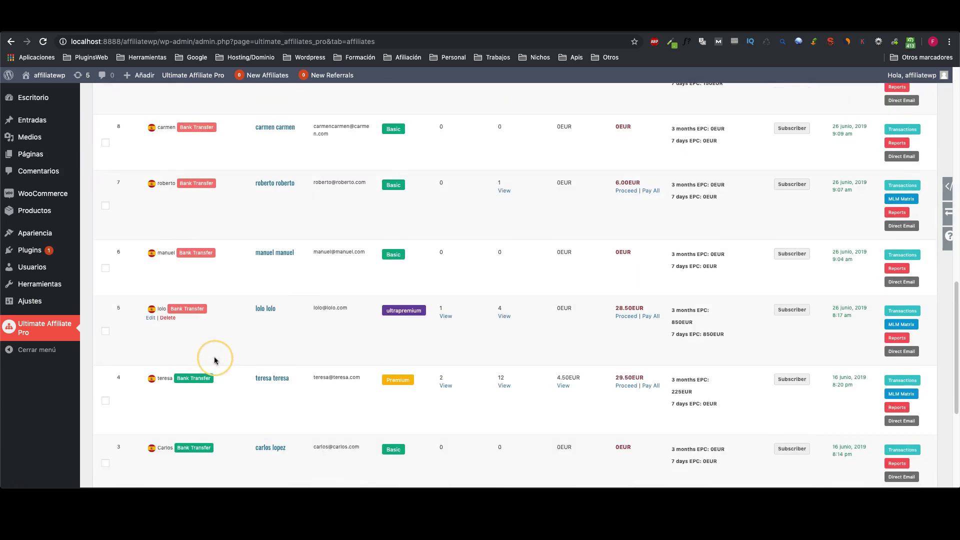
{"action": "scroll", "coordinate": [215, 344], "scroll_direction": "up", "scroll_amount": 15}
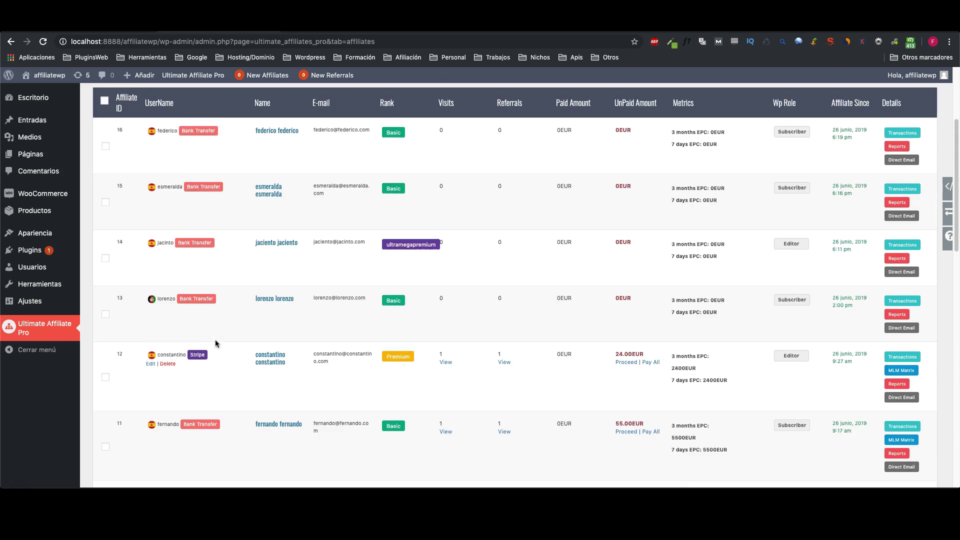
{"action": "scroll", "coordinate": [225, 336], "scroll_direction": "down", "scroll_amount": 2}
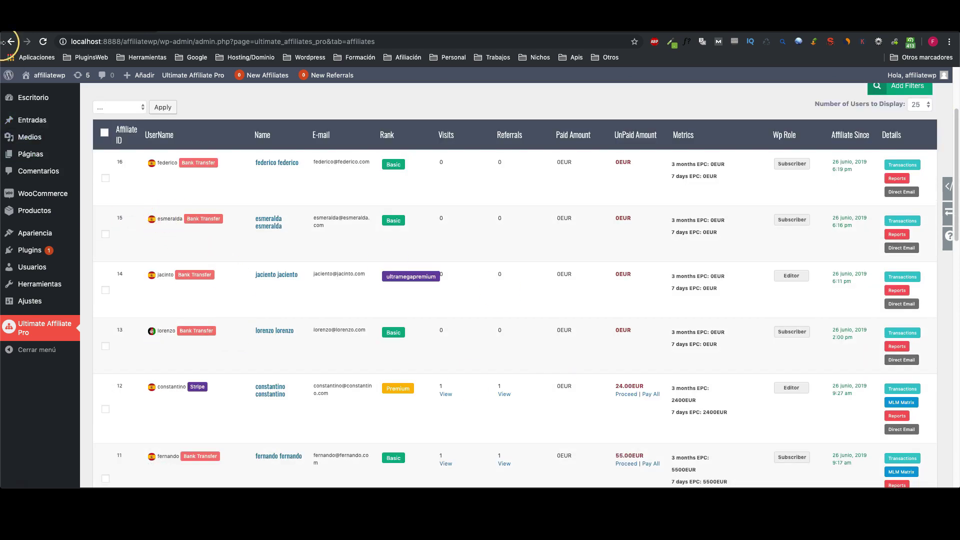
{"action": "left_click", "coordinate": [133, 74]}
Step: Log out and sign back in to the front end with the affiliate's username and password
{"action": "left_click", "coordinate": [299, 220]}
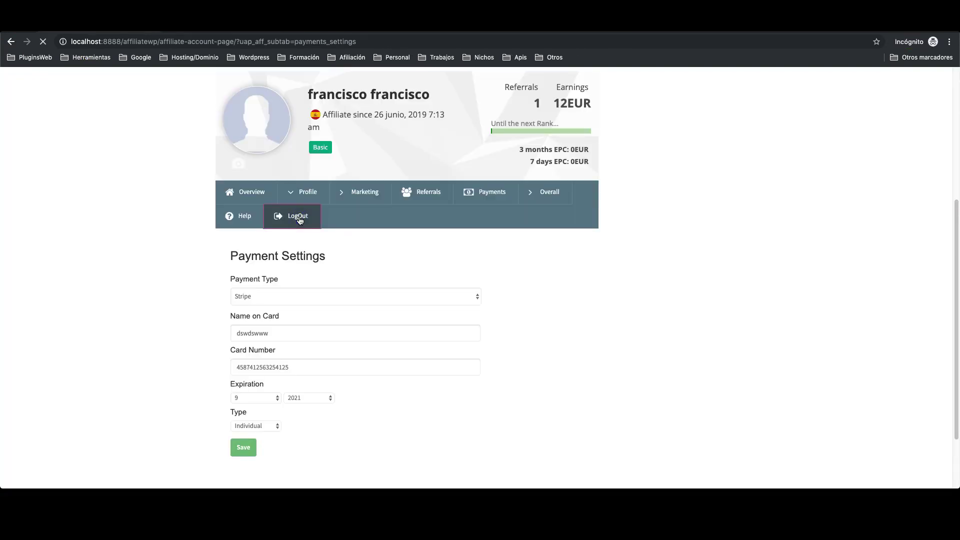
{"action": "left_click", "coordinate": [321, 326]}
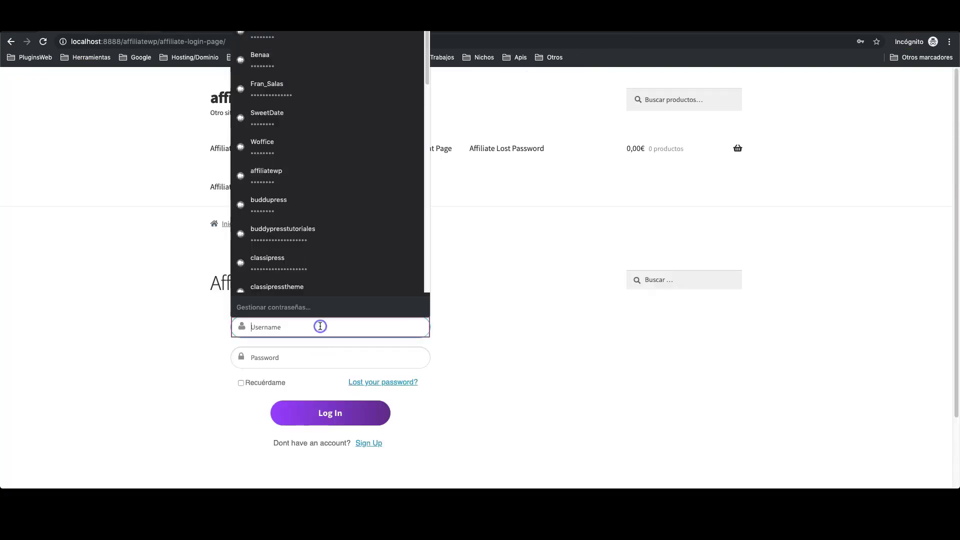
{"action": "type", "text": "esmeralda"}
{"action": "key", "text": "Tab"}
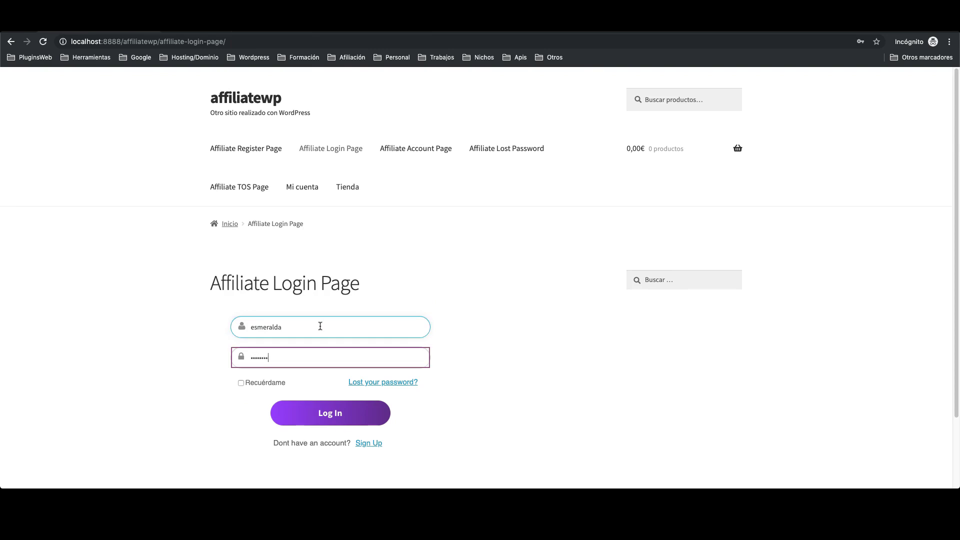
{"action": "left_click", "coordinate": [338, 417]}
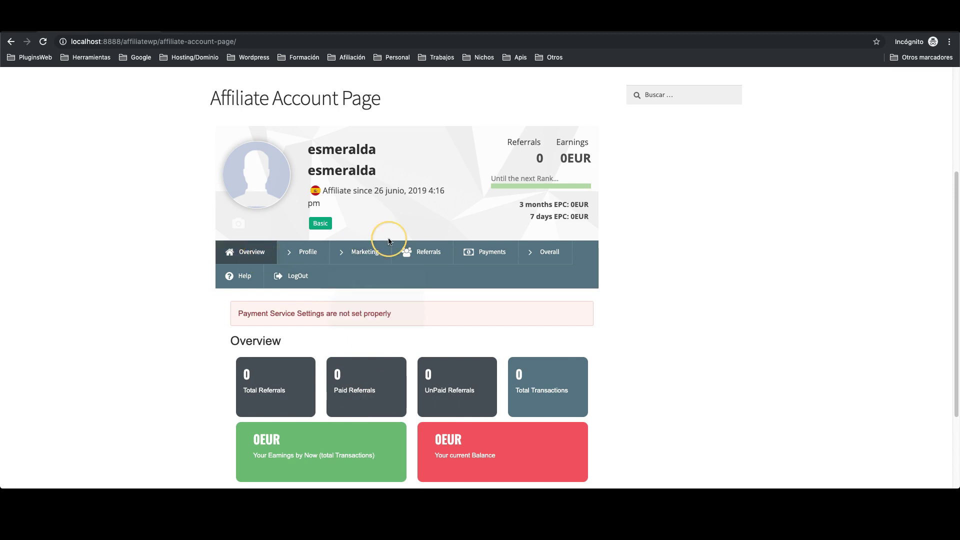
Step: Set the affiliate's payment type to PayPal with an e-mail address and save
{"action": "left_click", "coordinate": [328, 257]}
{"action": "left_click", "coordinate": [313, 332]}
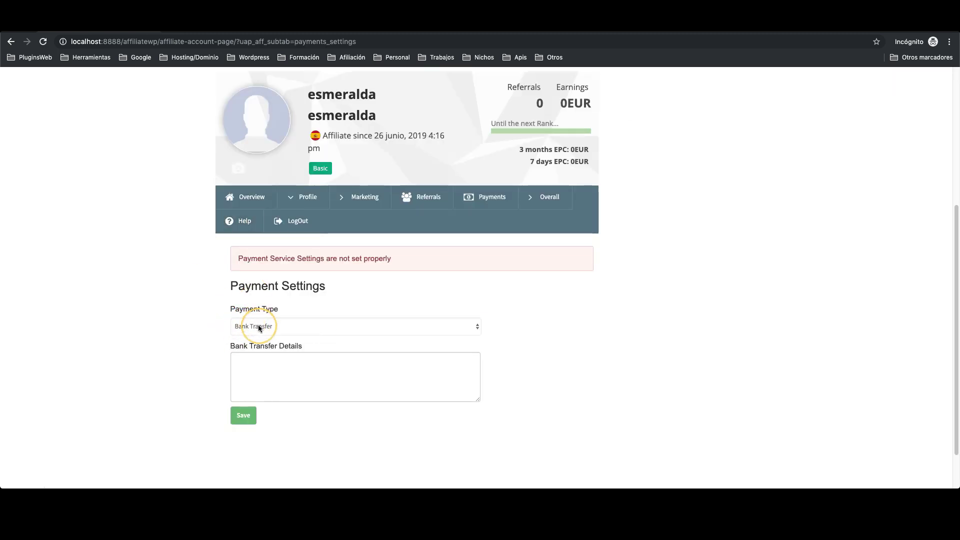
{"action": "left_click", "coordinate": [258, 325]}
{"action": "left_click", "coordinate": [251, 337]}
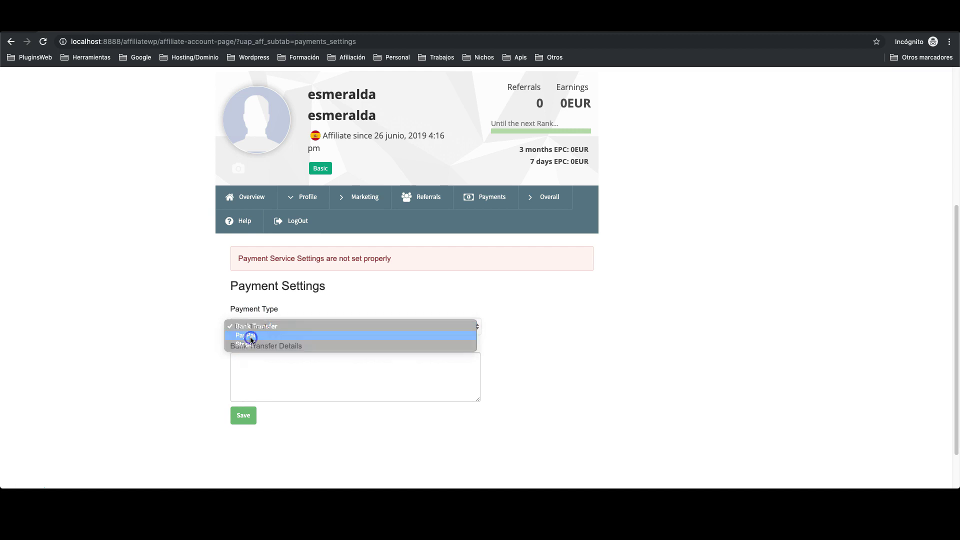
{"action": "left_click", "coordinate": [264, 374]}
{"action": "left_click", "coordinate": [264, 376]}
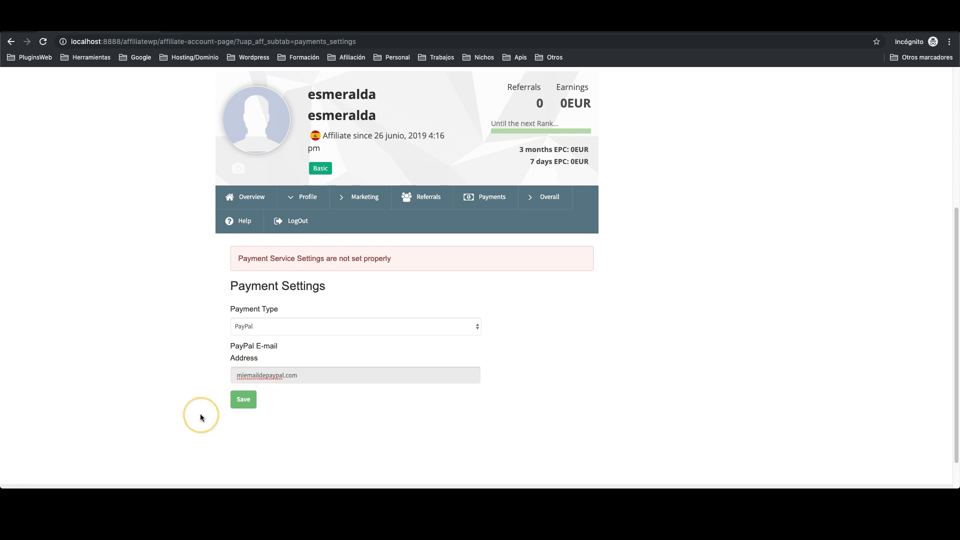
{"action": "left_click", "coordinate": [245, 399]}
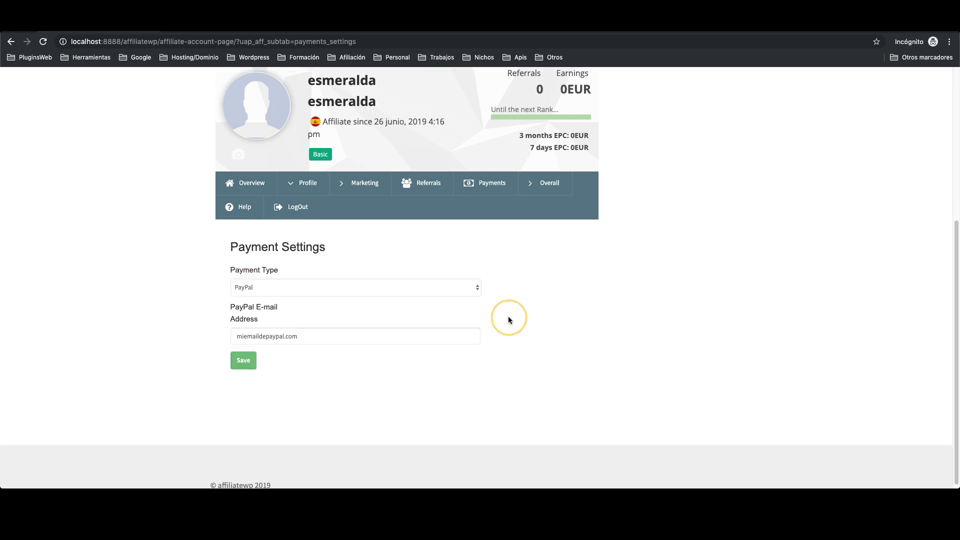
Step: Switch the payment type to Stripe and look at the card number and Individual account type fields
{"action": "left_click", "coordinate": [330, 286]}
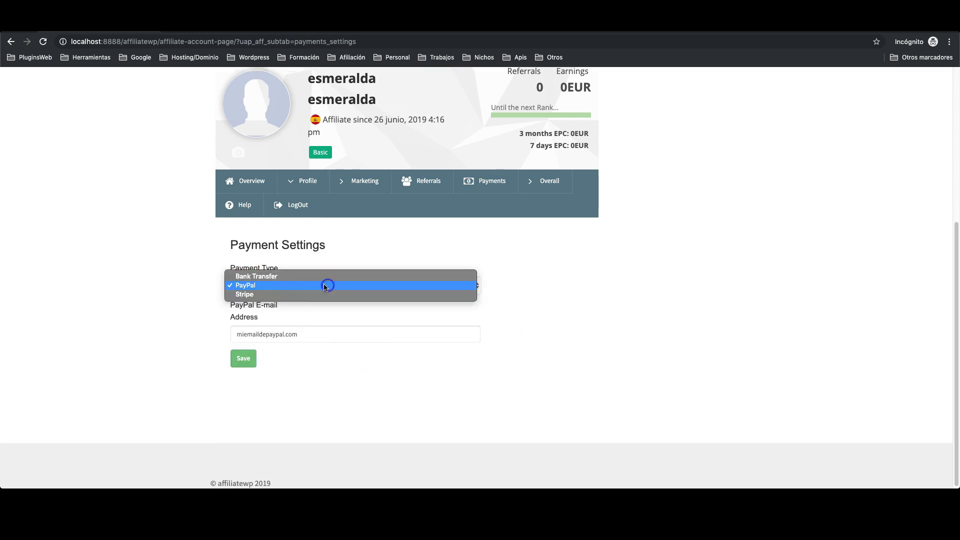
{"action": "left_click", "coordinate": [262, 294]}
{"action": "left_click", "coordinate": [274, 324]}
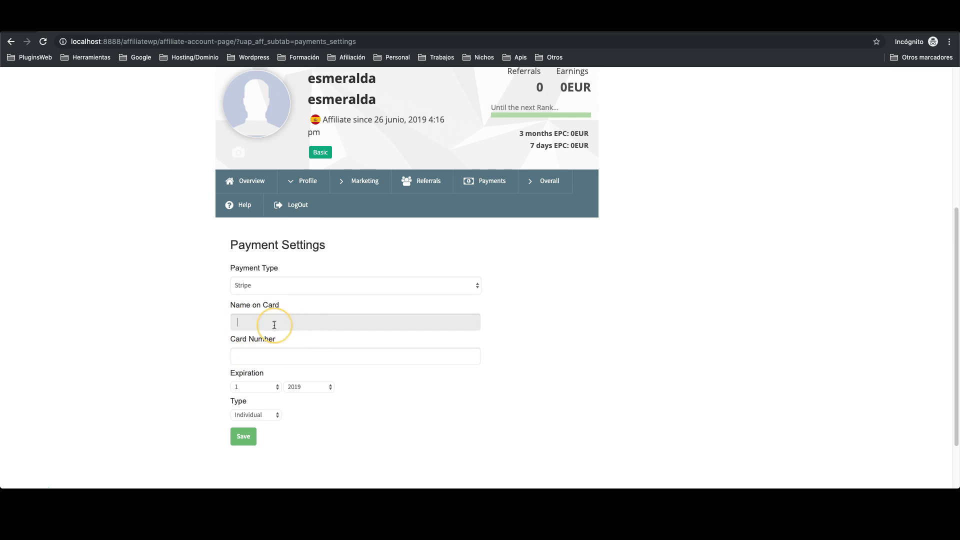
{"action": "scroll", "coordinate": [279, 335], "scroll_direction": "down", "scroll_amount": 1}
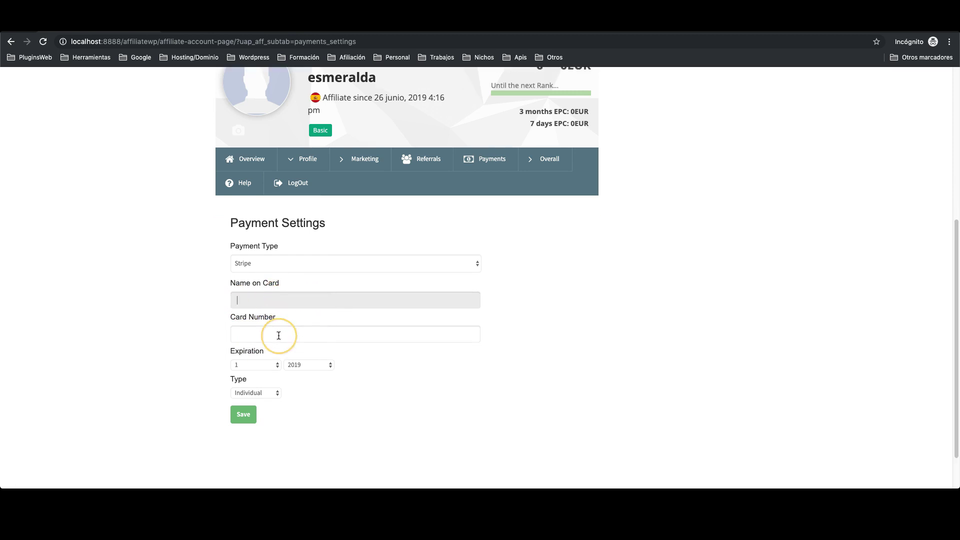
{"action": "left_click", "coordinate": [271, 333]}
{"action": "left_click", "coordinate": [307, 332]}
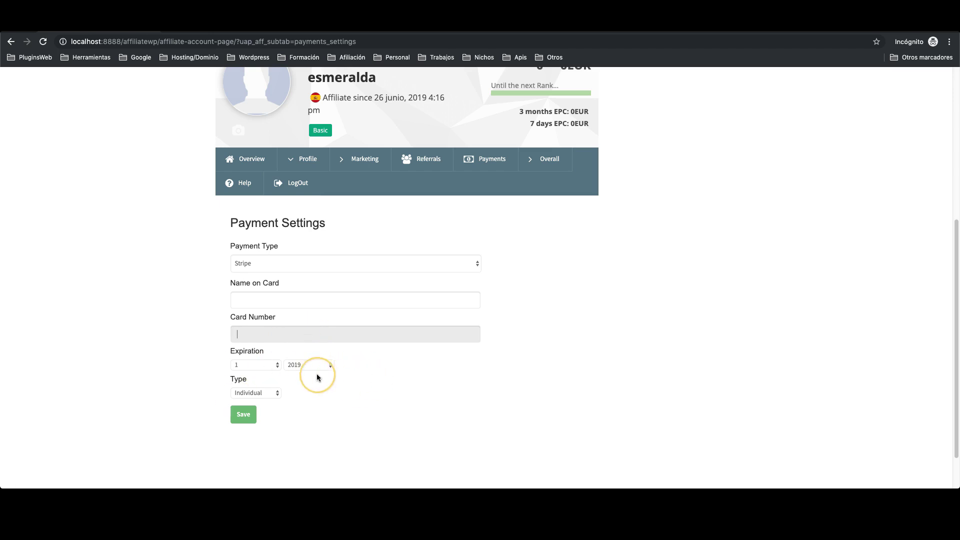
{"action": "left_click", "coordinate": [261, 392]}
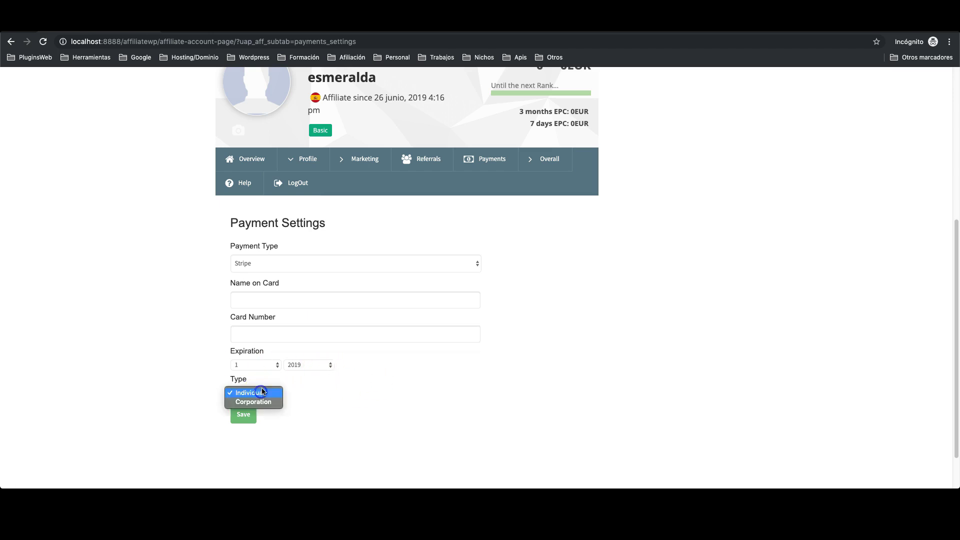
{"action": "left_click", "coordinate": [325, 402]}
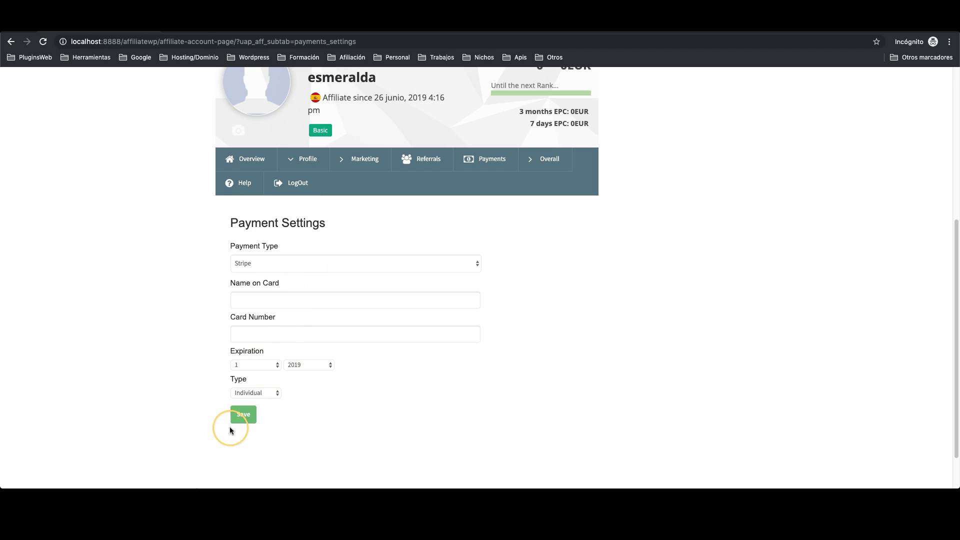
Step: Change the payment type back to PayPal and save the payment settings
{"action": "left_click", "coordinate": [434, 265]}
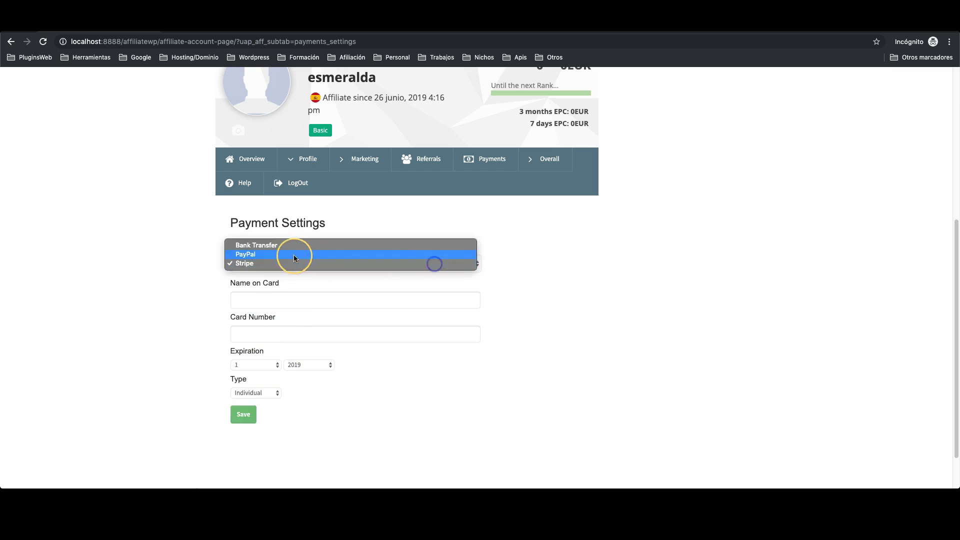
{"action": "left_click", "coordinate": [292, 255]}
{"action": "left_click", "coordinate": [243, 339]}
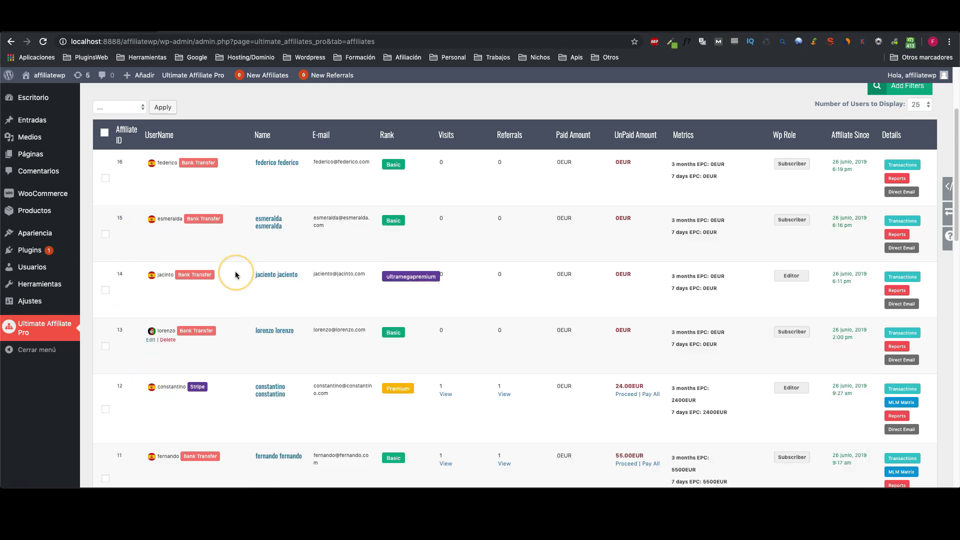
Step: Reload the Listing Affiliates page and check that affiliate 15's payment badge reads PayPal
{"action": "scroll", "coordinate": [200, 240], "scroll_direction": "down", "scroll_amount": 1}
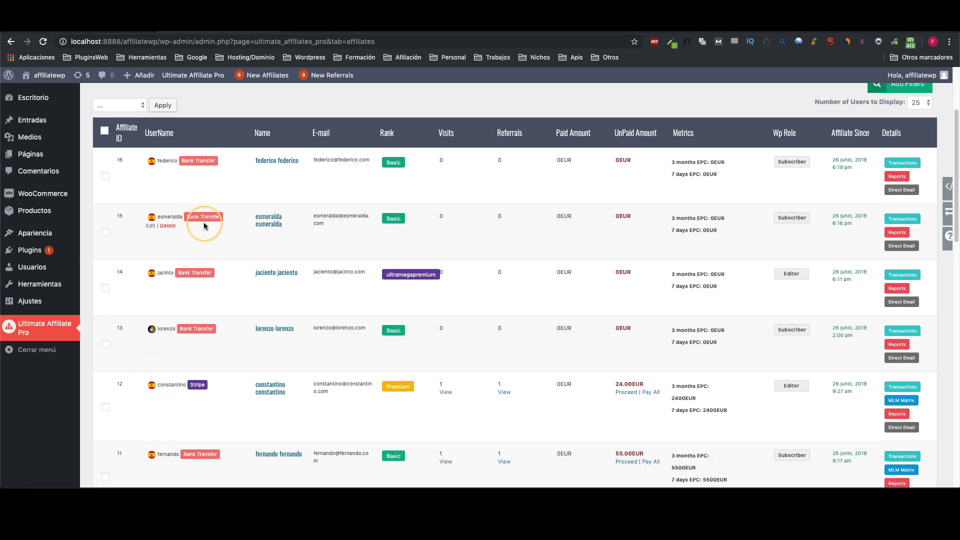
{"action": "left_click", "coordinate": [43, 44]}
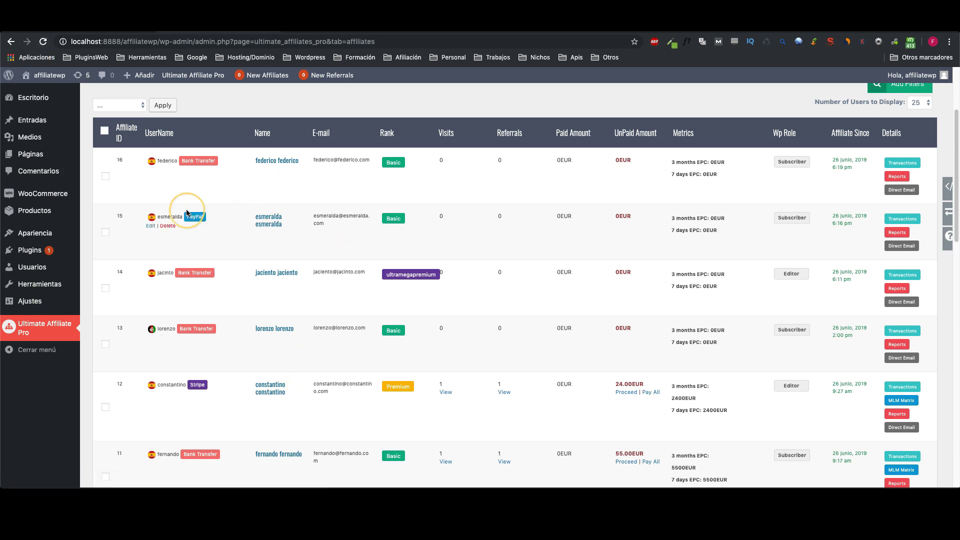
{"action": "scroll", "coordinate": [214, 300], "scroll_direction": "up", "scroll_amount": 2}
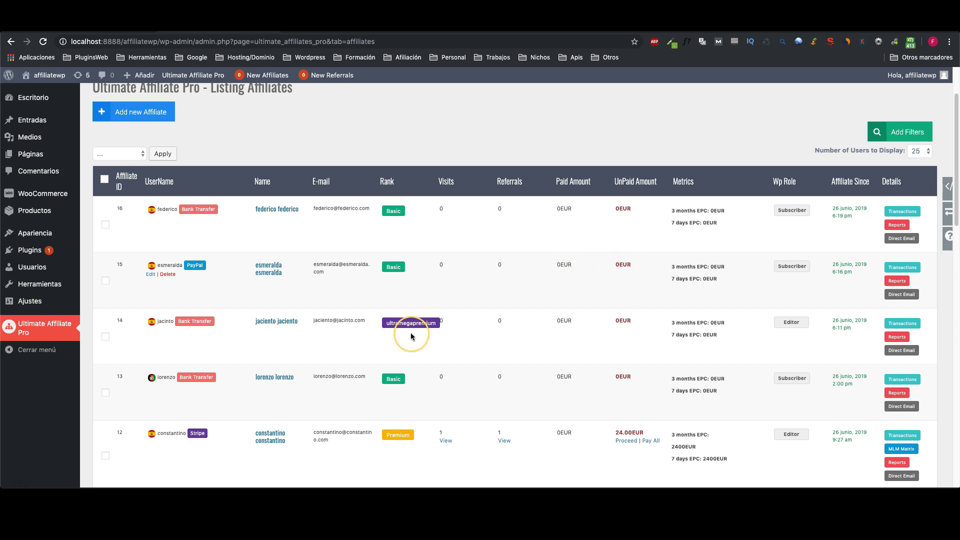
{"action": "scroll", "coordinate": [189, 369], "scroll_direction": "down", "scroll_amount": 5}
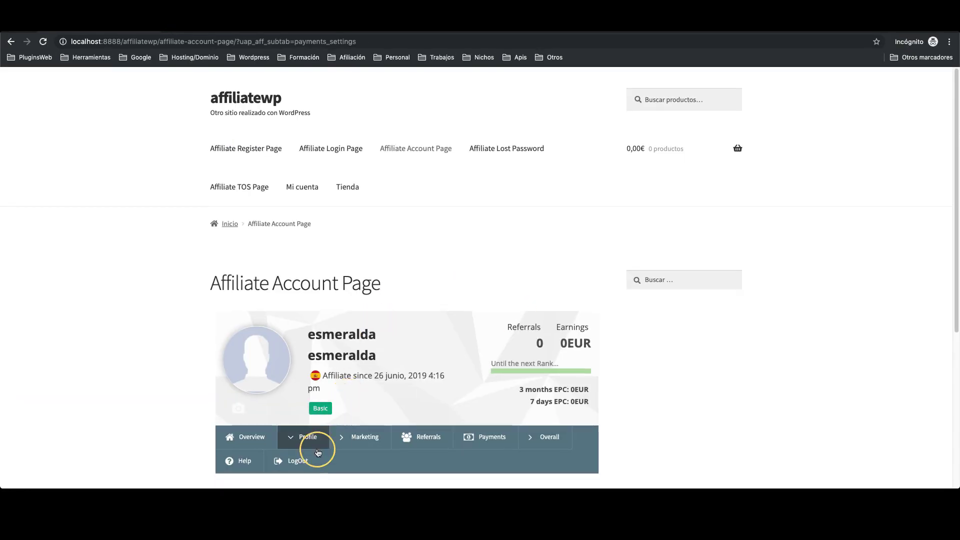
Step: Log out of the current affiliate and log in as a different affiliate account
{"action": "left_click", "coordinate": [306, 461]}
{"action": "type", "text": "fernando"}
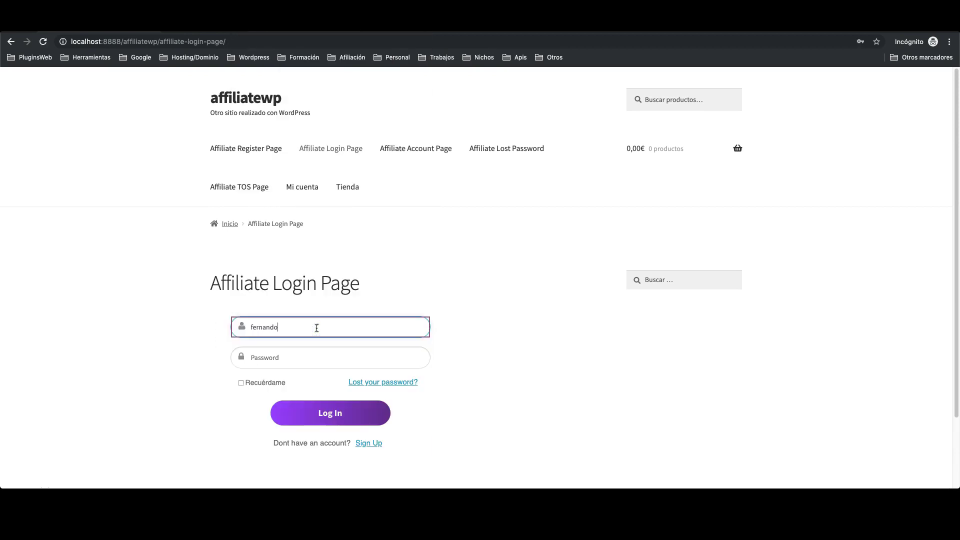
{"action": "left_click", "coordinate": [323, 363]}
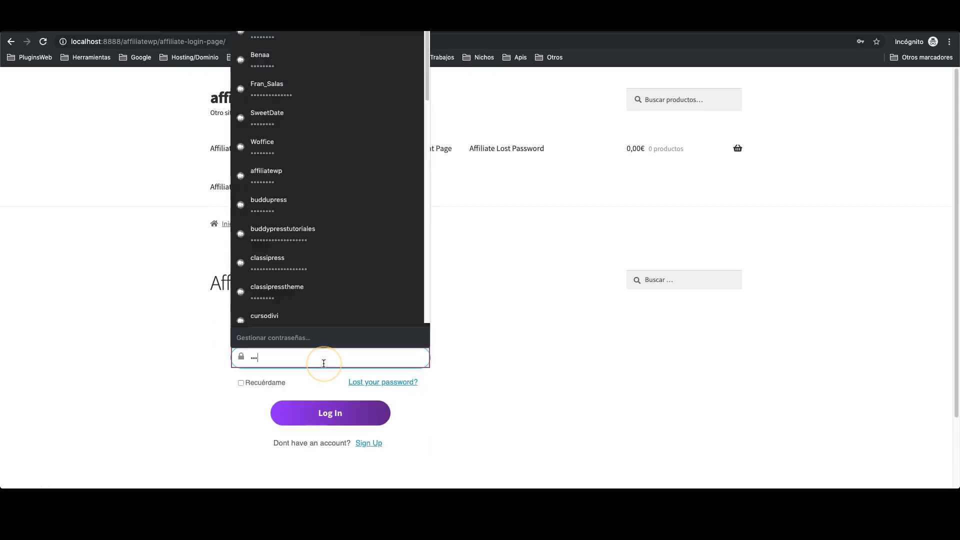
{"action": "key", "text": "Return"}
{"action": "scroll", "coordinate": [318, 392], "scroll_direction": "down", "scroll_amount": 1}
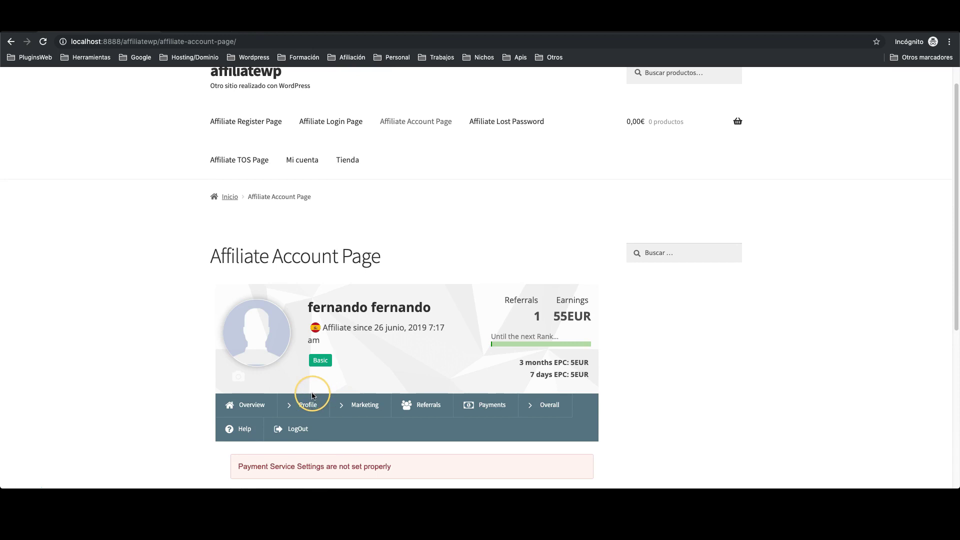
Step: Set this affiliate's payment type to PayPal, enter their PayPal e-mail, and save
{"action": "left_click", "coordinate": [311, 404]}
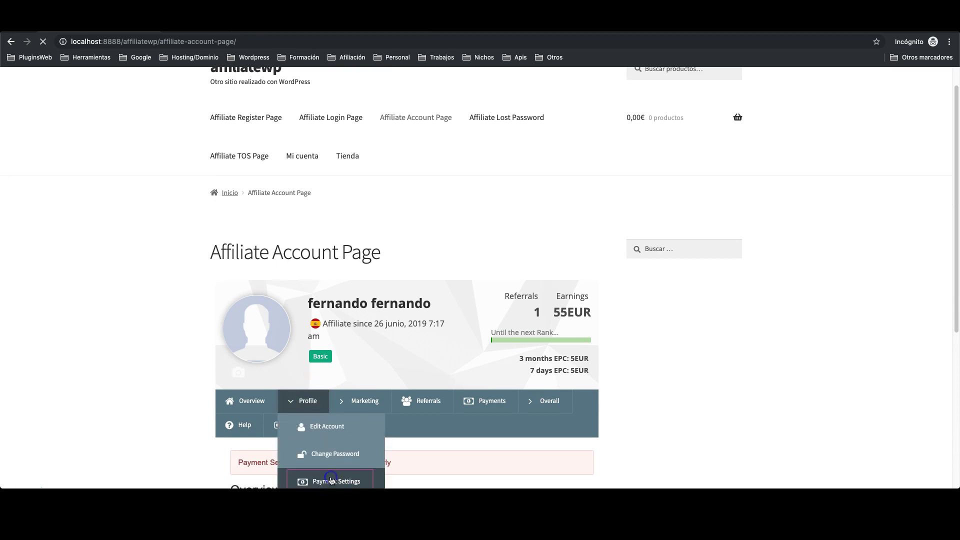
{"action": "scroll", "coordinate": [343, 460], "scroll_direction": "down", "scroll_amount": 6}
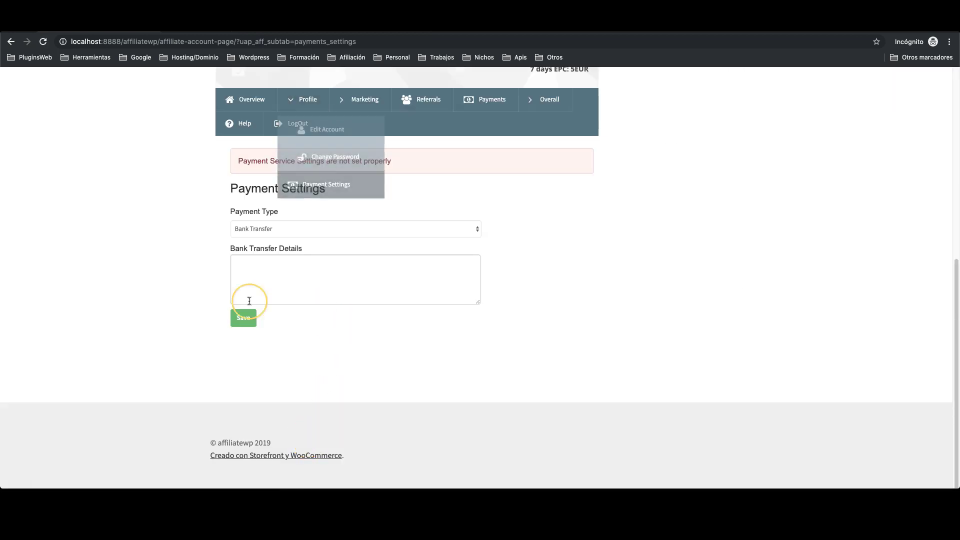
{"action": "left_click", "coordinate": [265, 230]}
{"action": "left_click", "coordinate": [258, 238]}
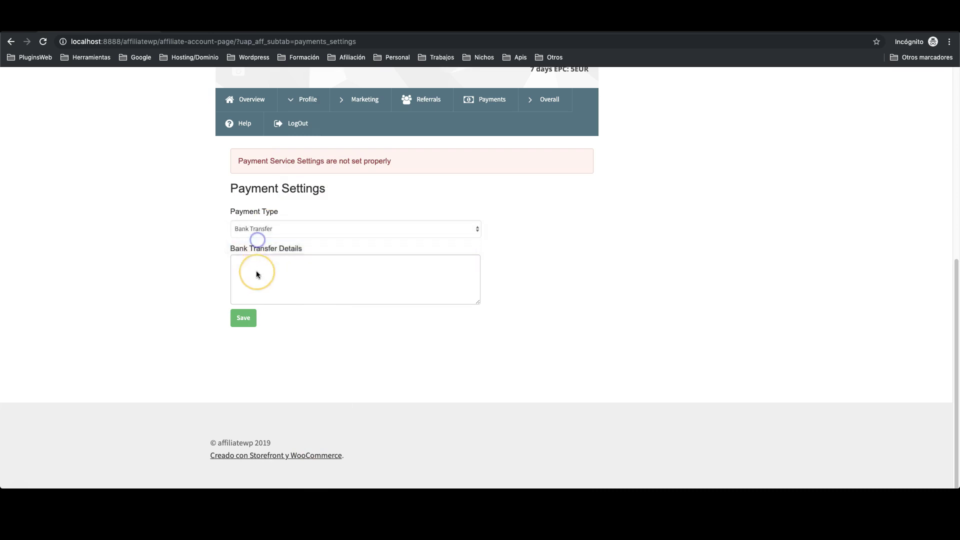
{"action": "left_click", "coordinate": [262, 295]}
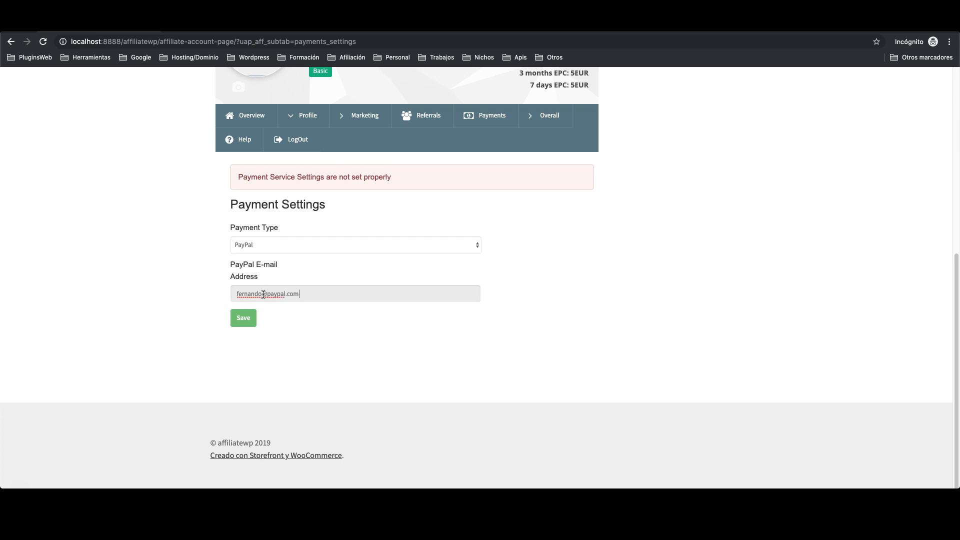
{"action": "left_click", "coordinate": [239, 319]}
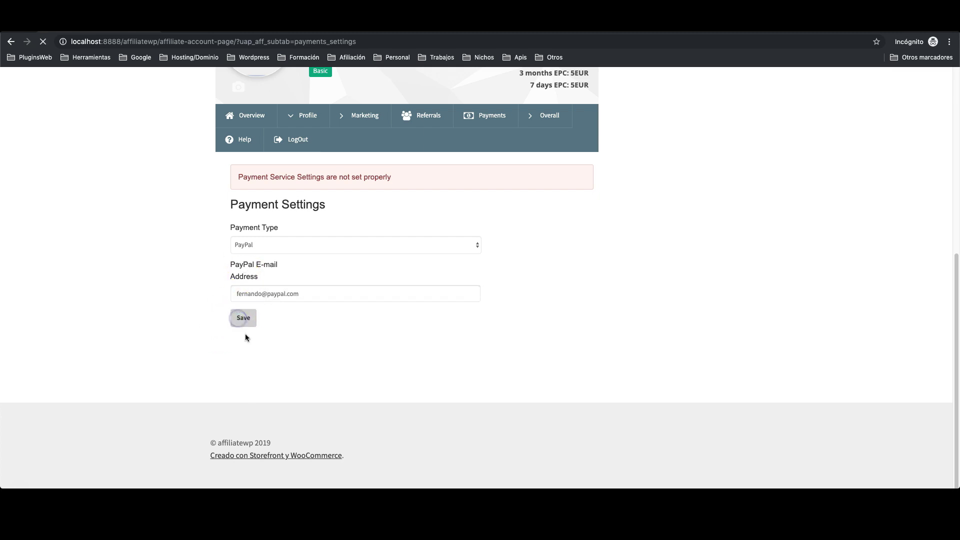
Step: Return to the admin affiliates list and reload it to see the updated badge
{"action": "key", "text": "super+m"}
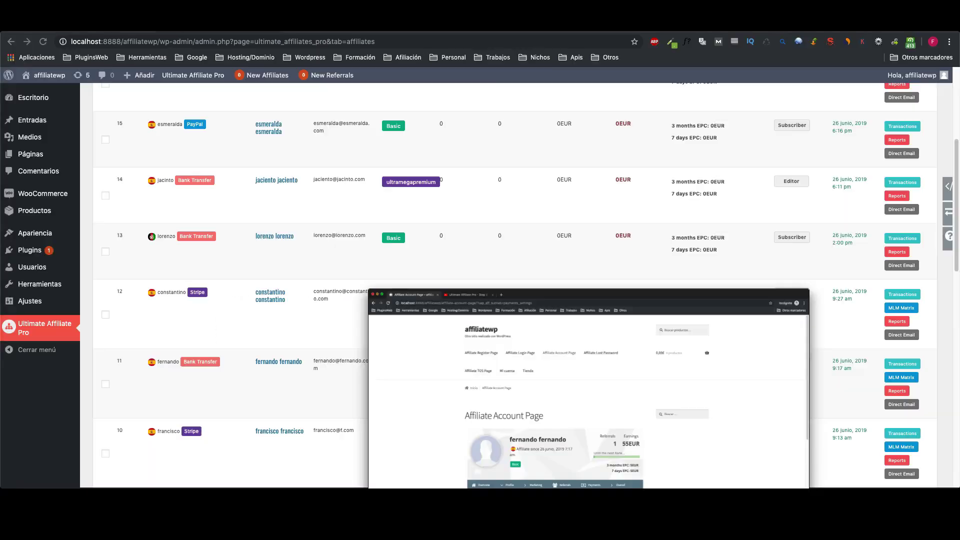
{"action": "left_click", "coordinate": [44, 41]}
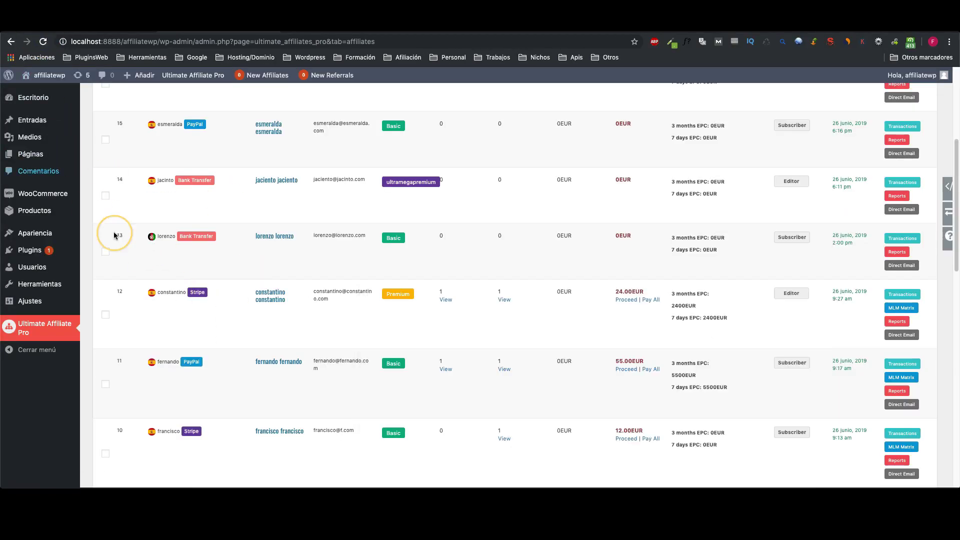
{"action": "scroll", "coordinate": [394, 361], "scroll_direction": "up", "scroll_amount": 5}
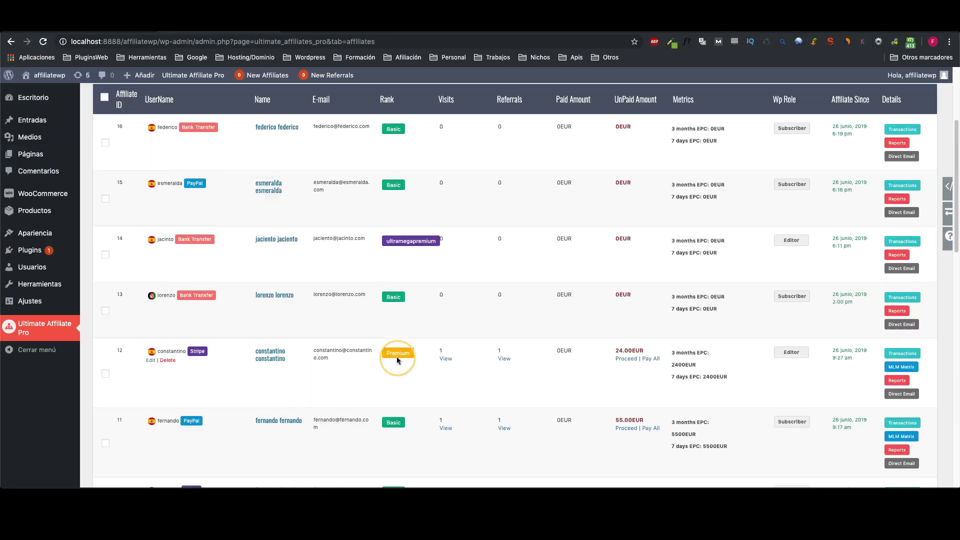
{"action": "scroll", "coordinate": [163, 298], "scroll_direction": "down", "scroll_amount": 5}
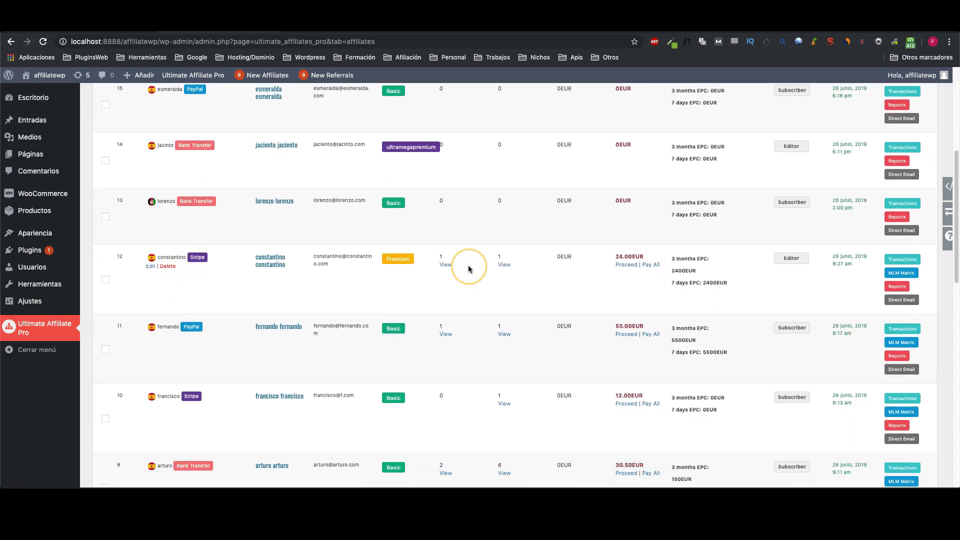
Step: Pay affiliate 12's full 24.00EUR balance via Stripe and review the payment-settings error
{"action": "left_click", "coordinate": [650, 265]}
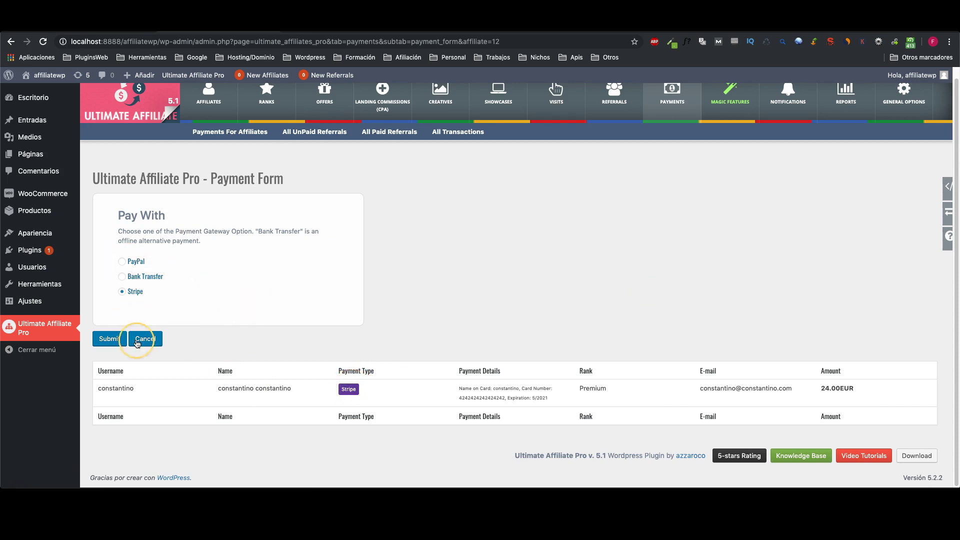
{"action": "left_click", "coordinate": [108, 342]}
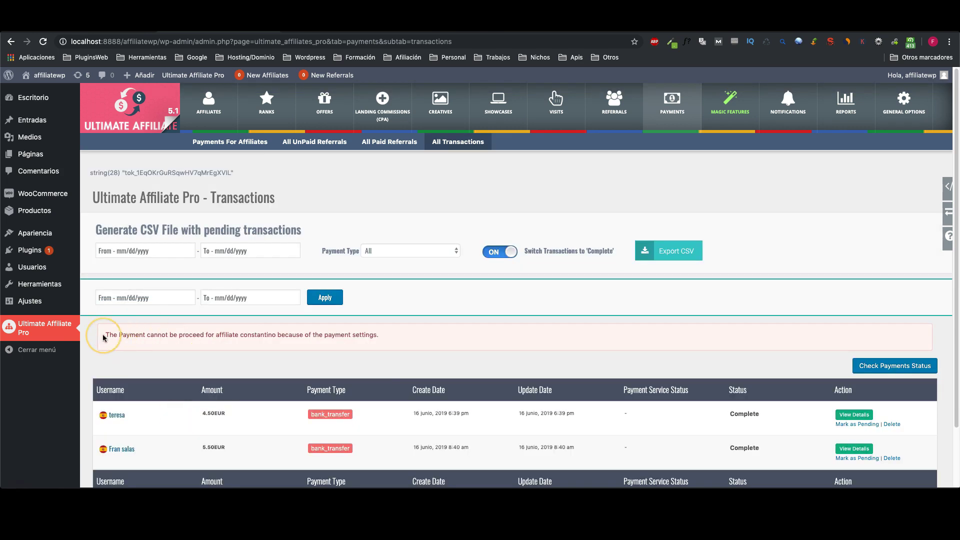
{"action": "left_click_drag", "start_coordinate": [105, 335], "coordinate": [425, 341]}
{"action": "left_click", "coordinate": [405, 342]}
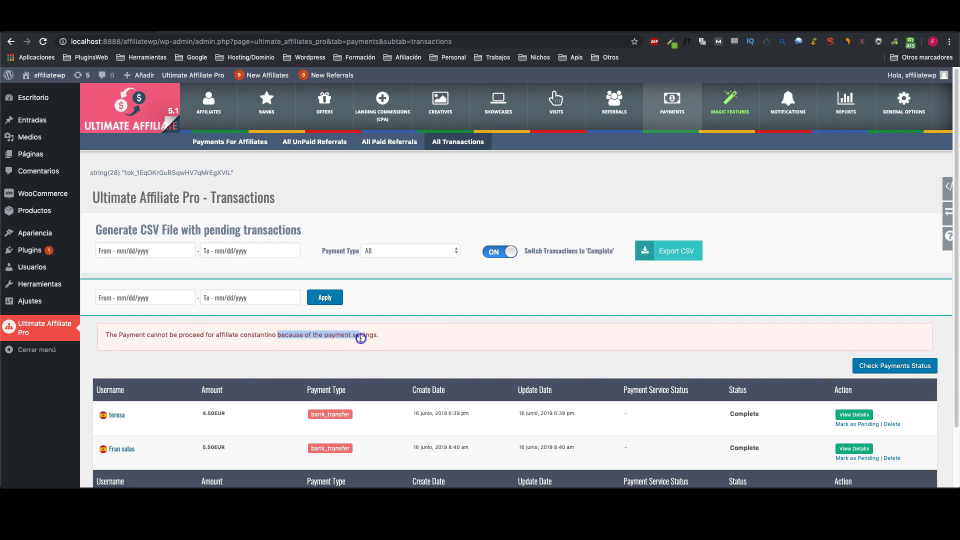
{"action": "left_click", "coordinate": [320, 346]}
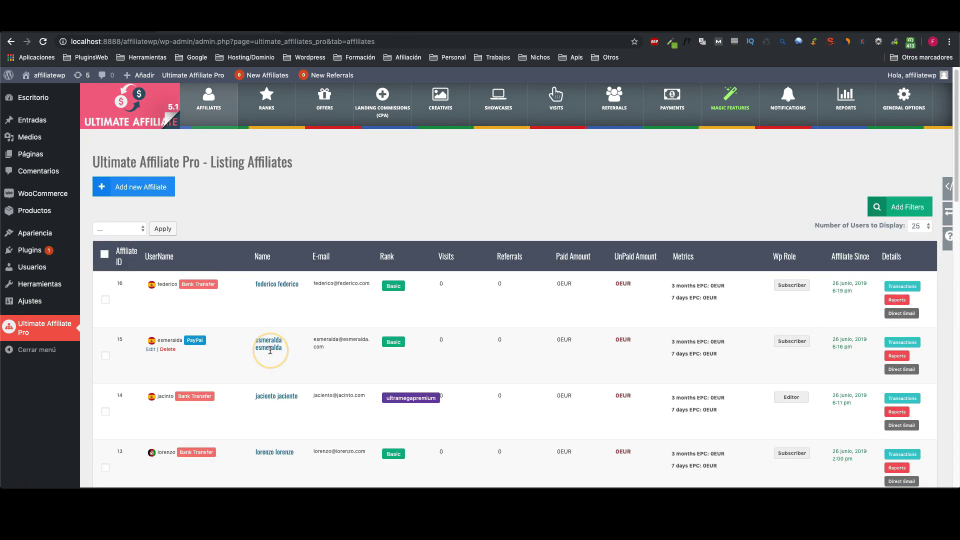
Step: Pay affiliate 11's full 55.00EUR balance via PayPal and review the payment-settings error
{"action": "scroll", "coordinate": [270, 349], "scroll_direction": "down", "scroll_amount": 3}
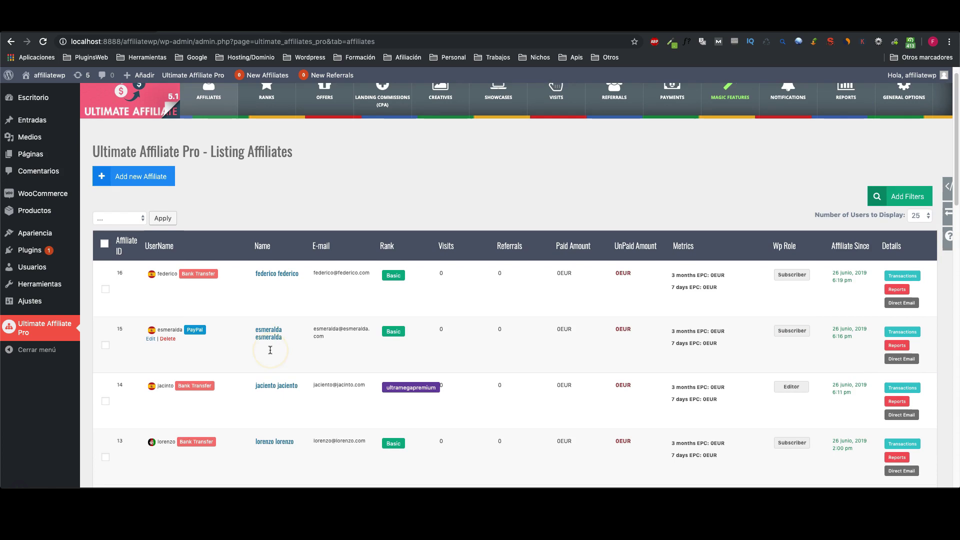
{"action": "scroll", "coordinate": [269, 350], "scroll_direction": "down", "scroll_amount": 5}
{"action": "left_click", "coordinate": [465, 381]}
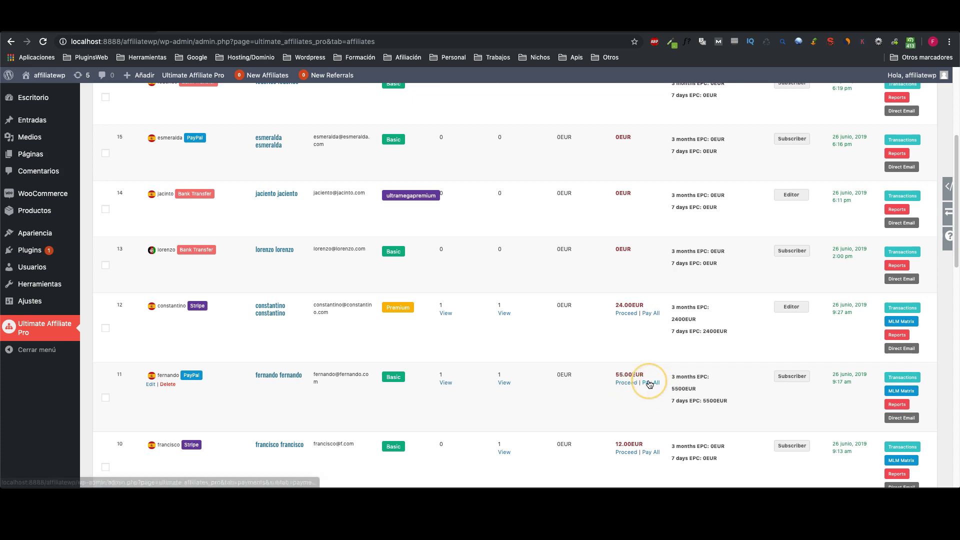
{"action": "left_click", "coordinate": [649, 382]}
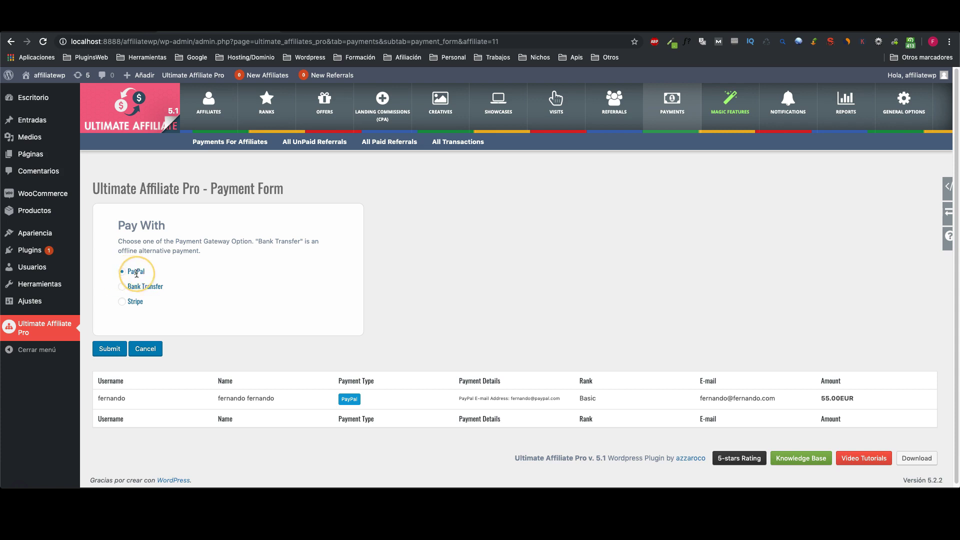
{"action": "left_click", "coordinate": [102, 356]}
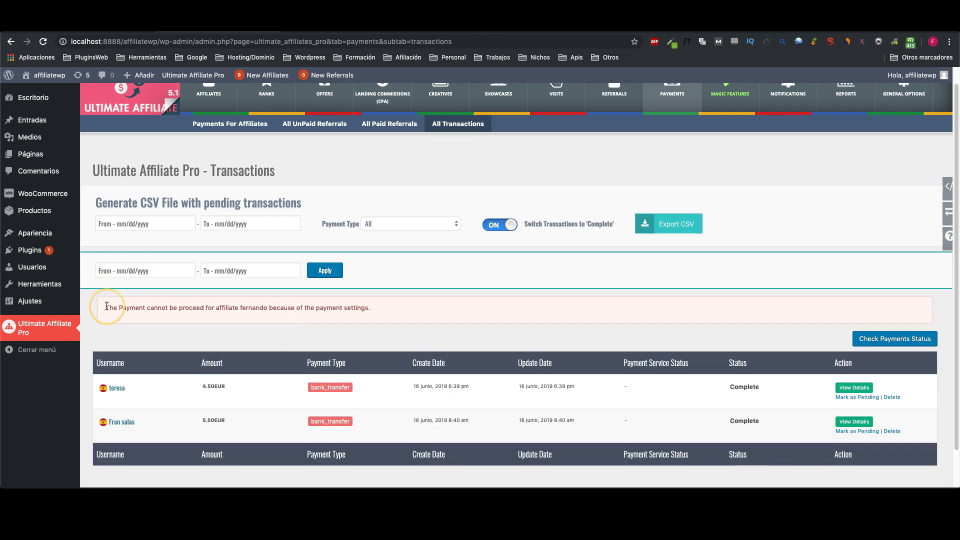
{"action": "left_click_drag", "start_coordinate": [106, 307], "coordinate": [435, 304]}
{"action": "left_click", "coordinate": [382, 328]}
{"action": "left_click", "coordinate": [371, 339]}
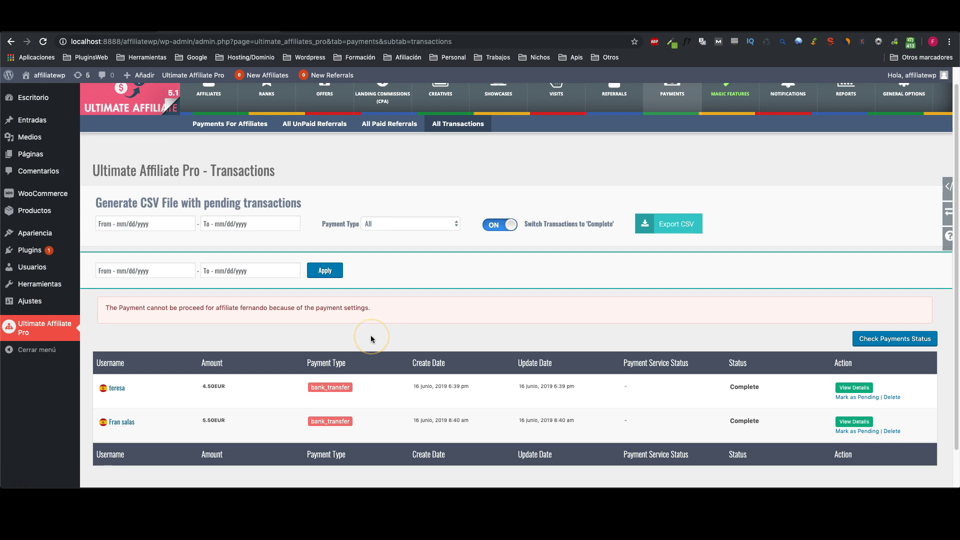